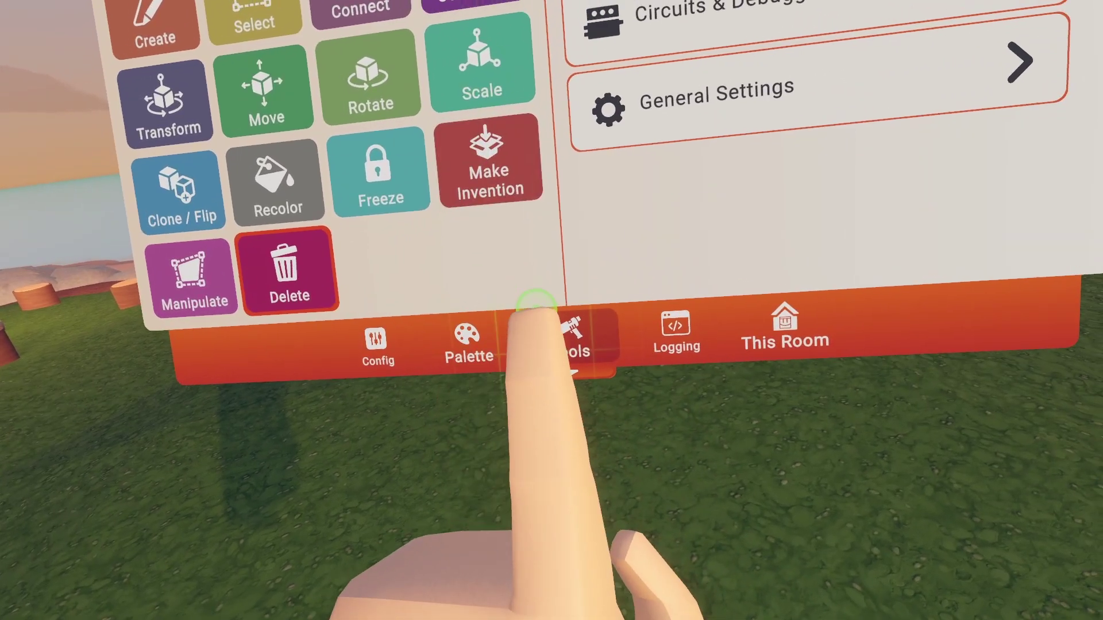
click(474, 336)
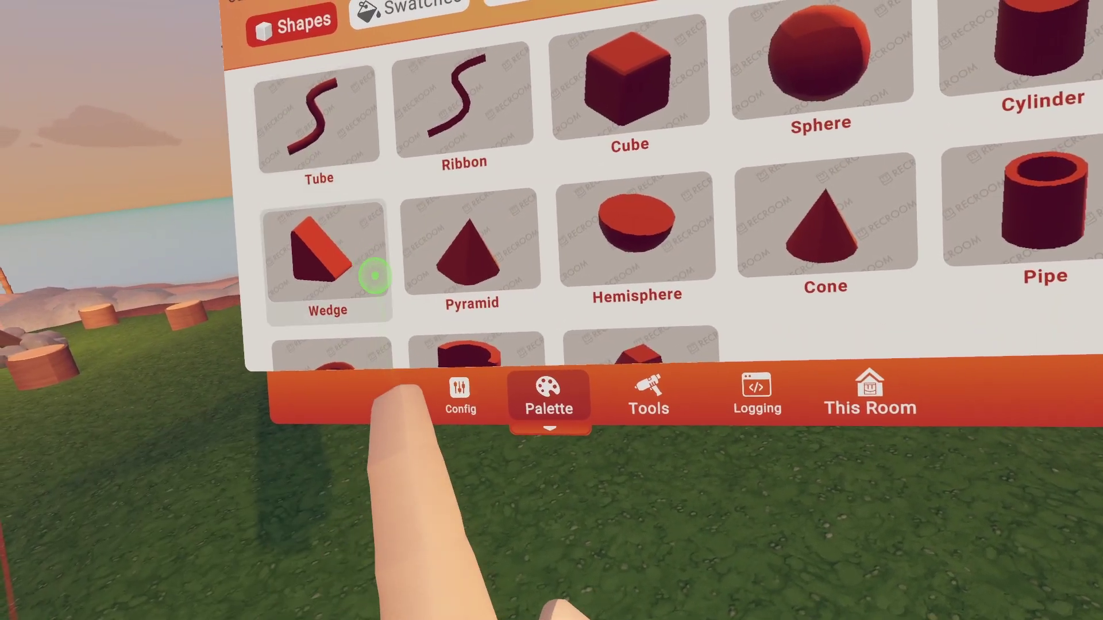
click(432, 393)
click(661, 397)
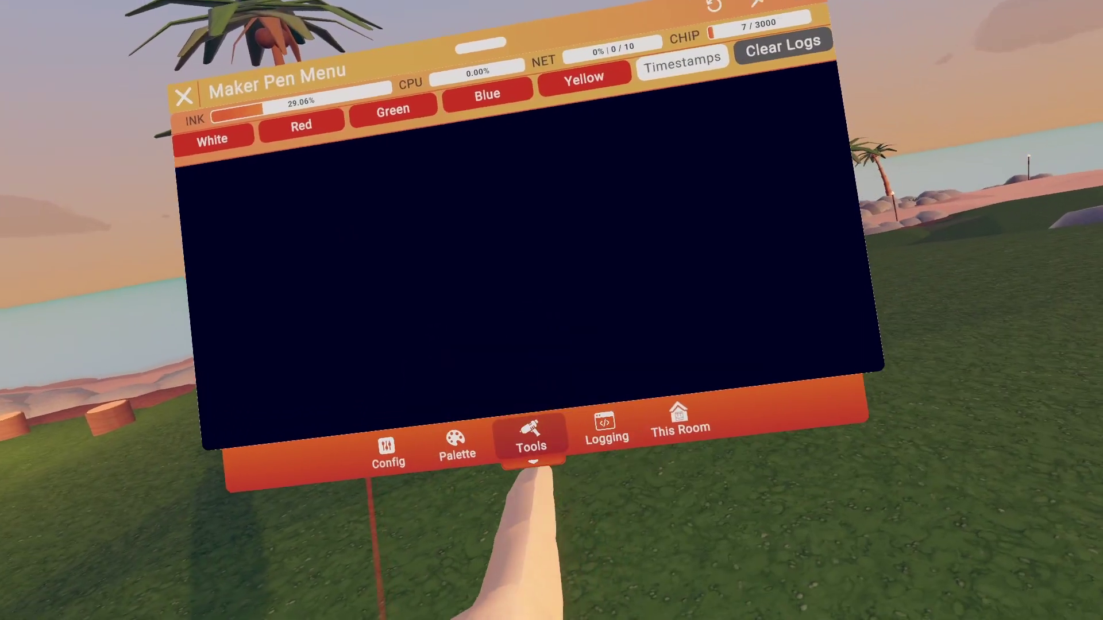
- Draw a cube in the open space using the Create tool with the cube shape, and finish the shape edit
click(532, 441)
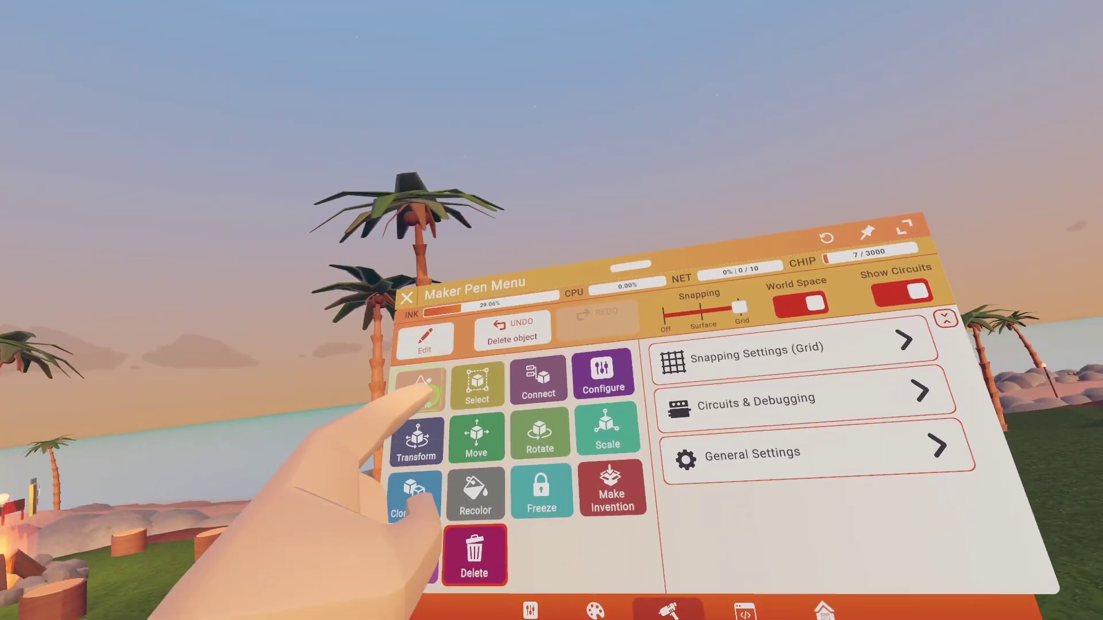
click(377, 366)
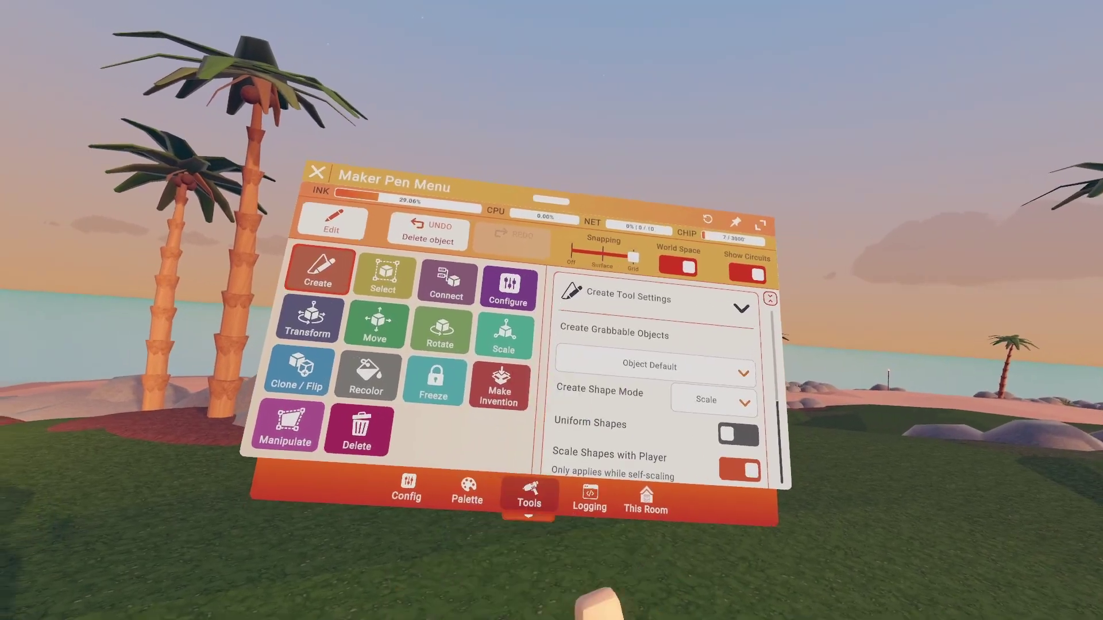
click(464, 494)
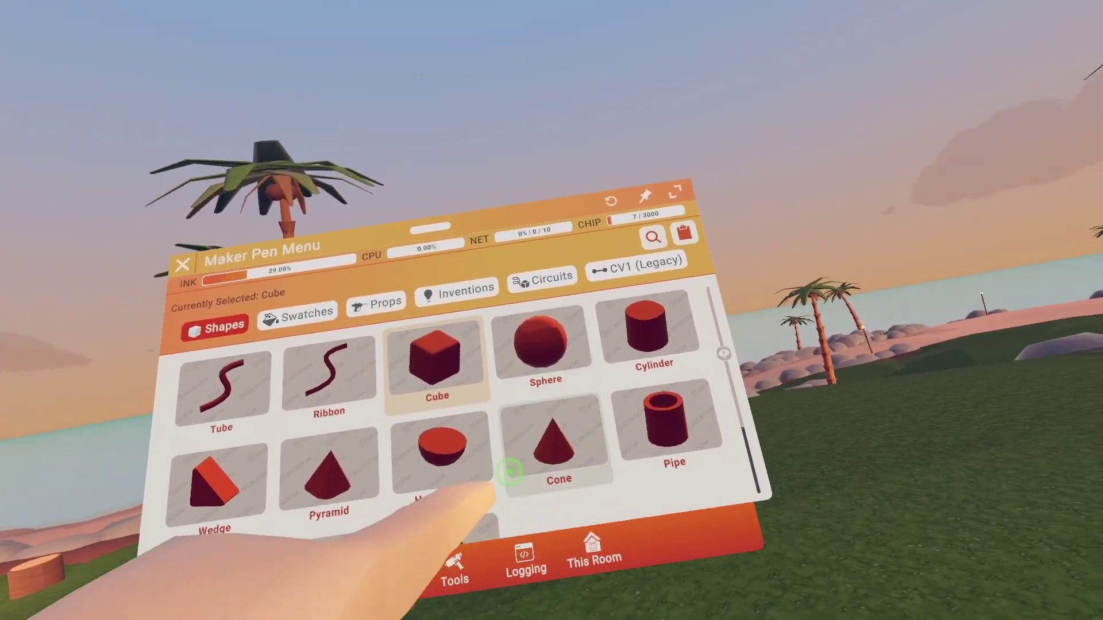
click(488, 466)
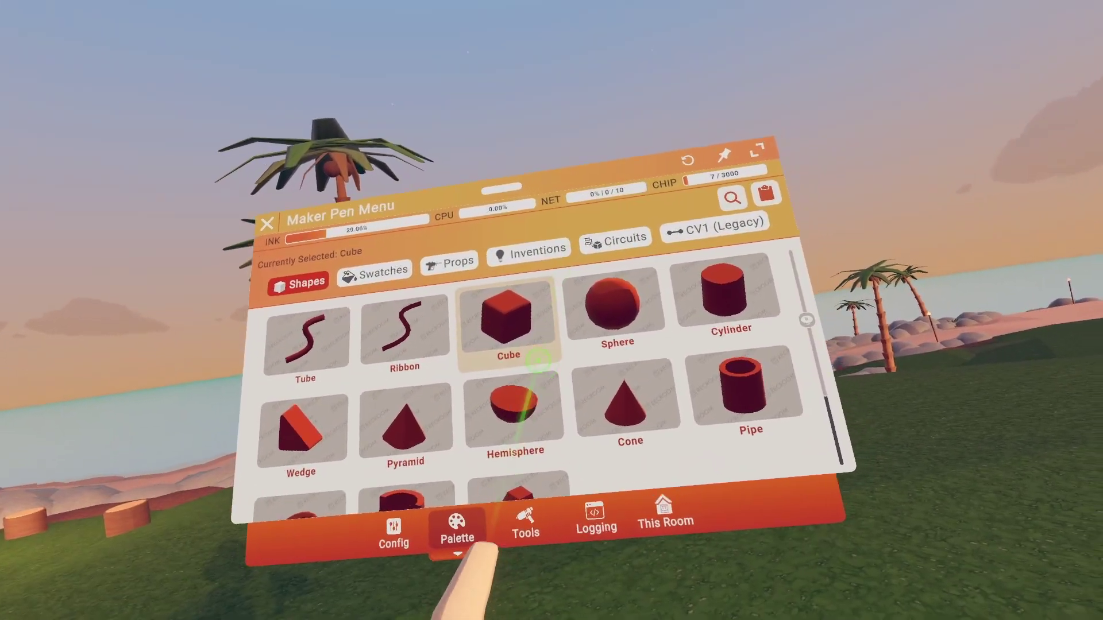
click(529, 606)
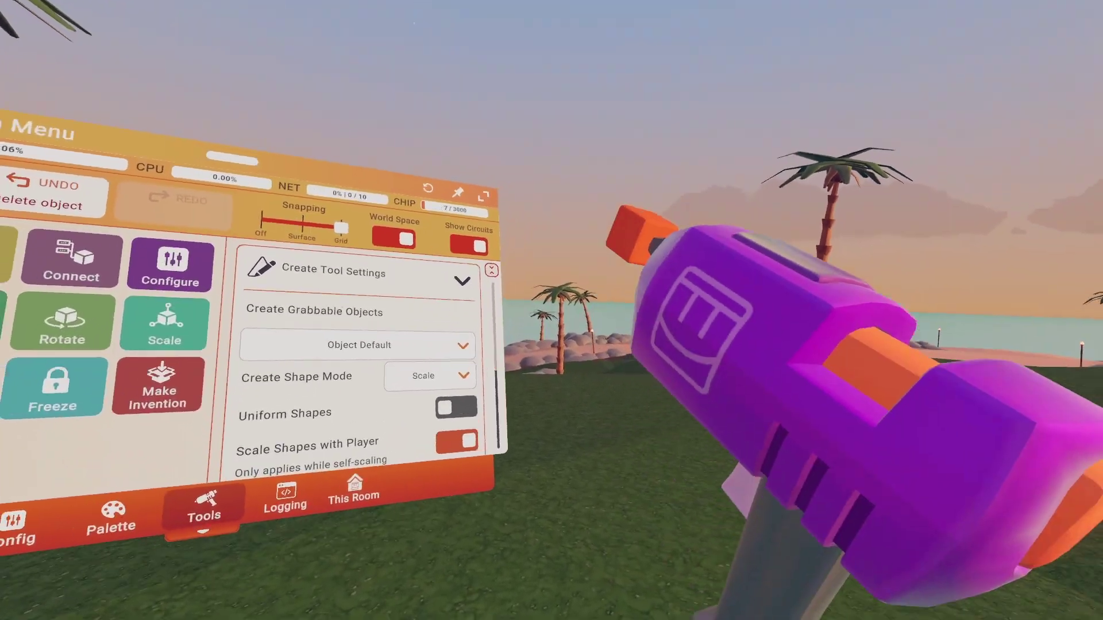
drag(640, 241, 666, 487)
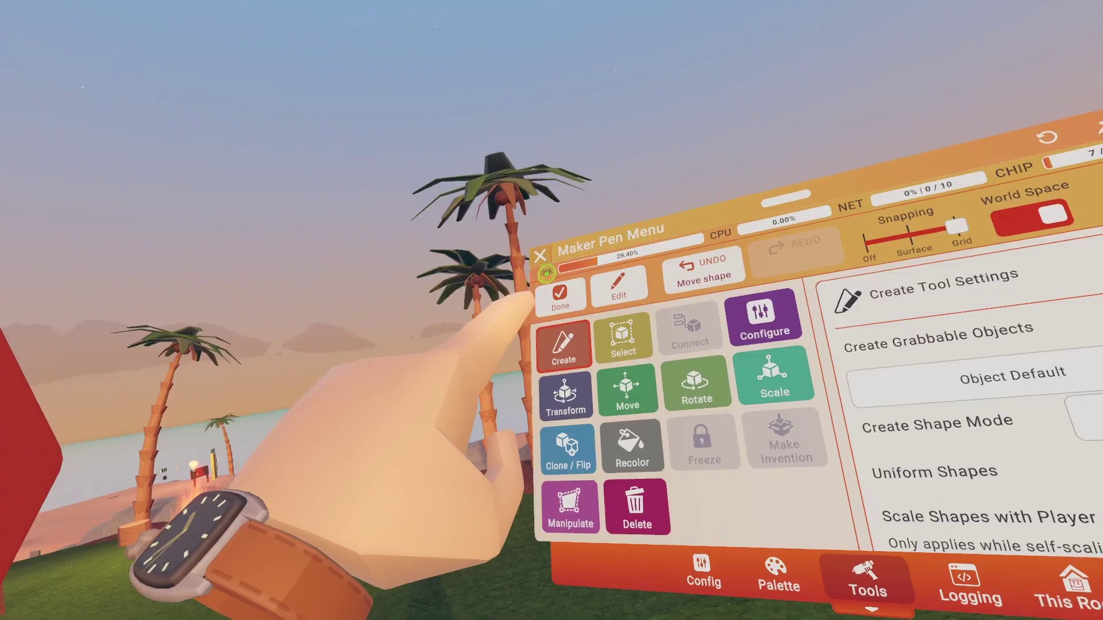
click(560, 293)
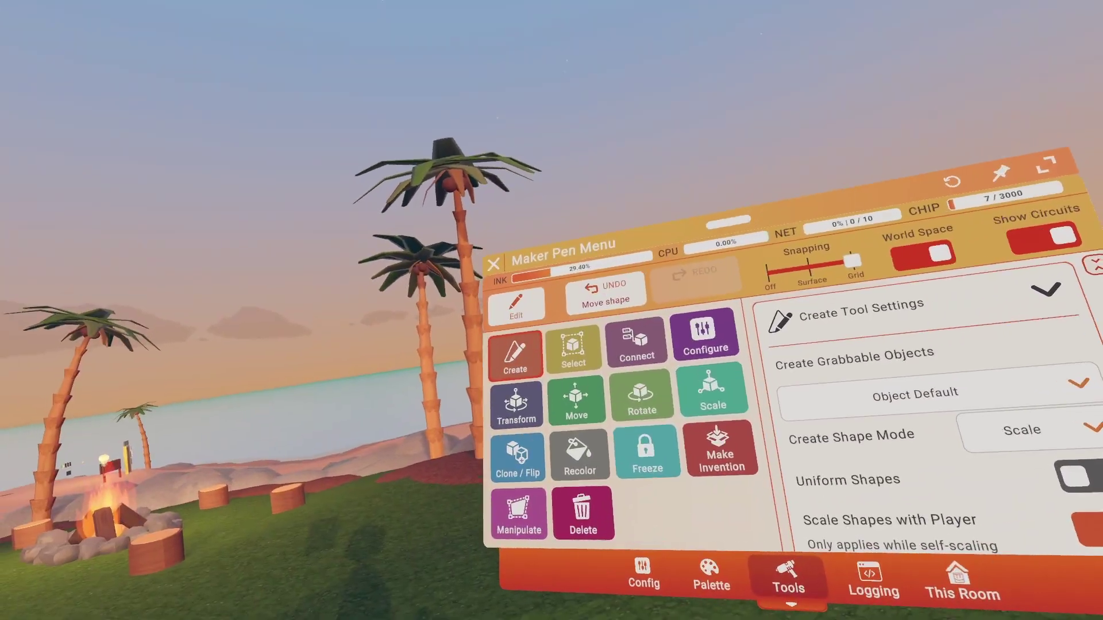
- Move the orange cube with the Select tool and clone it beside the original with Clone / Flip
drag(86, 436, 396, 344)
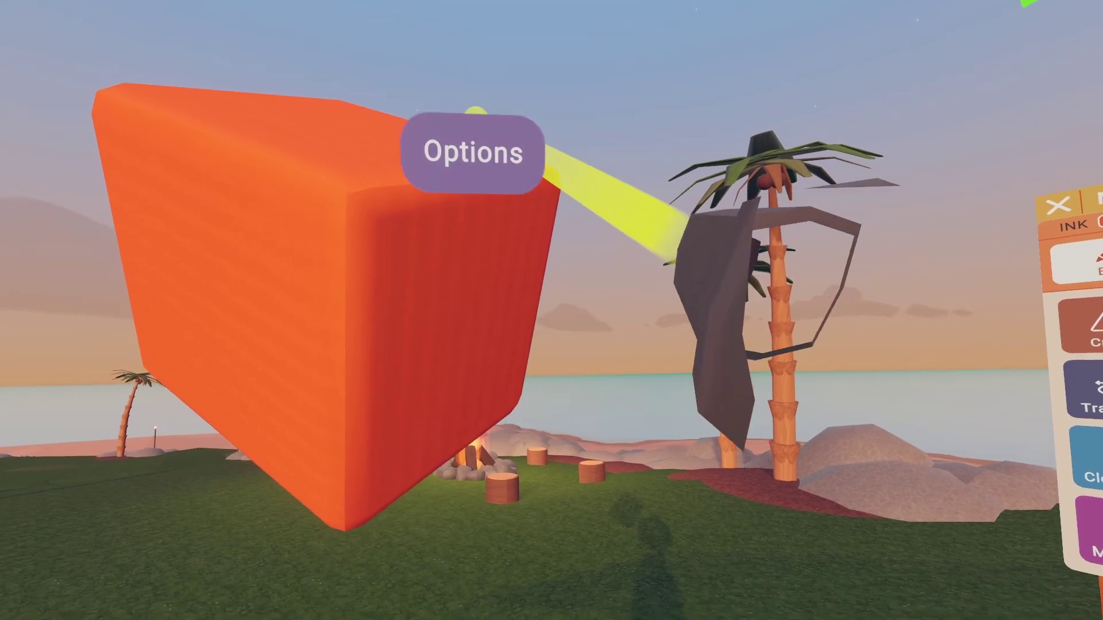
click(466, 149)
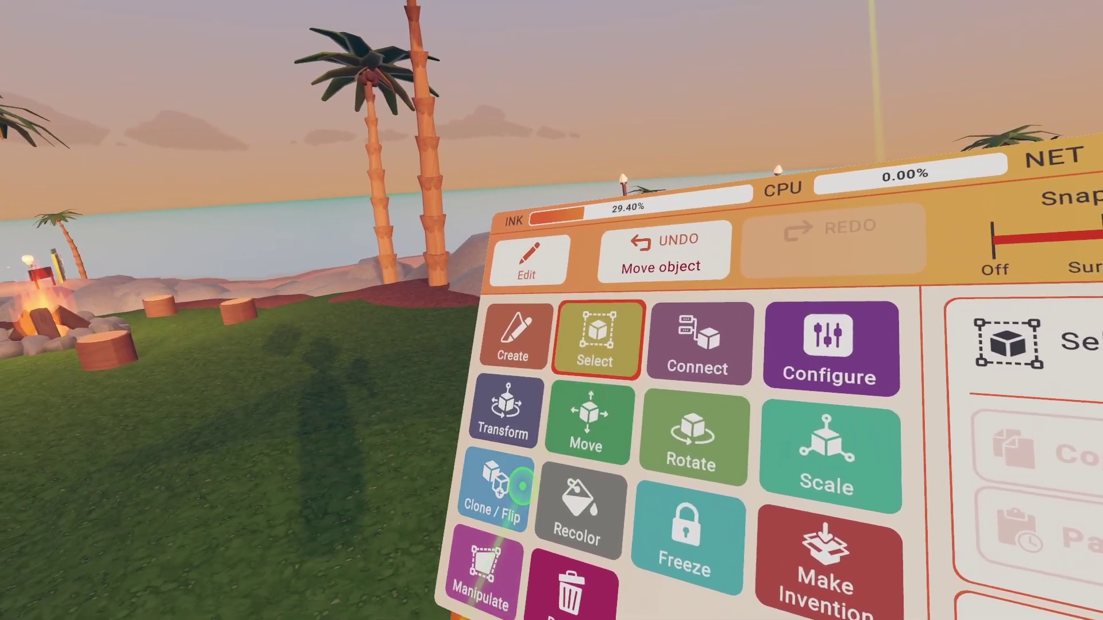
click(522, 486)
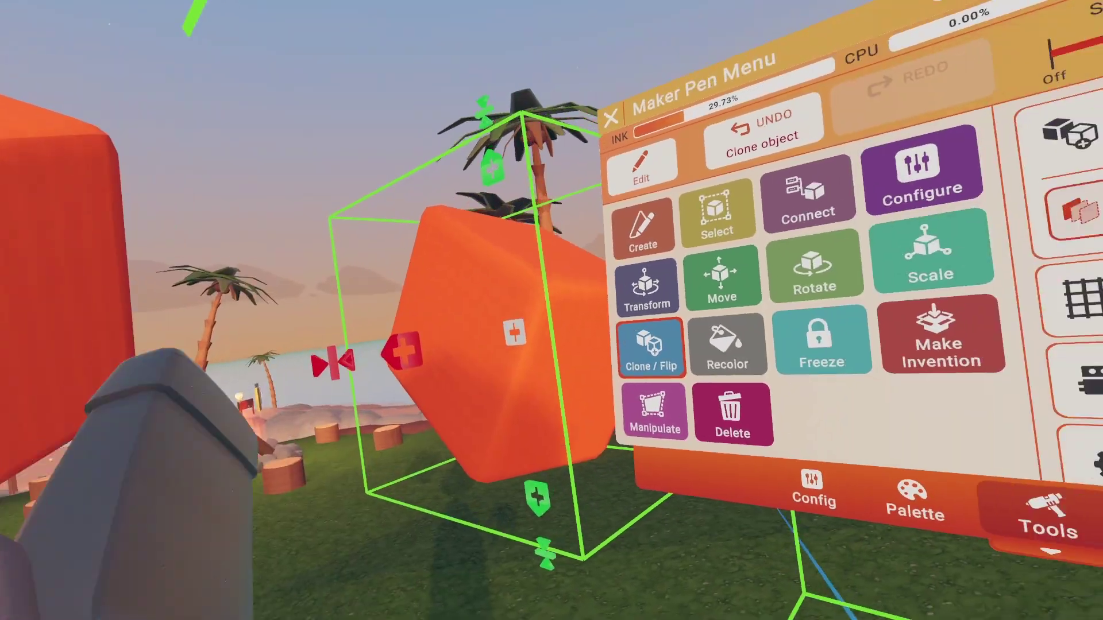
click(1048, 154)
click(572, 330)
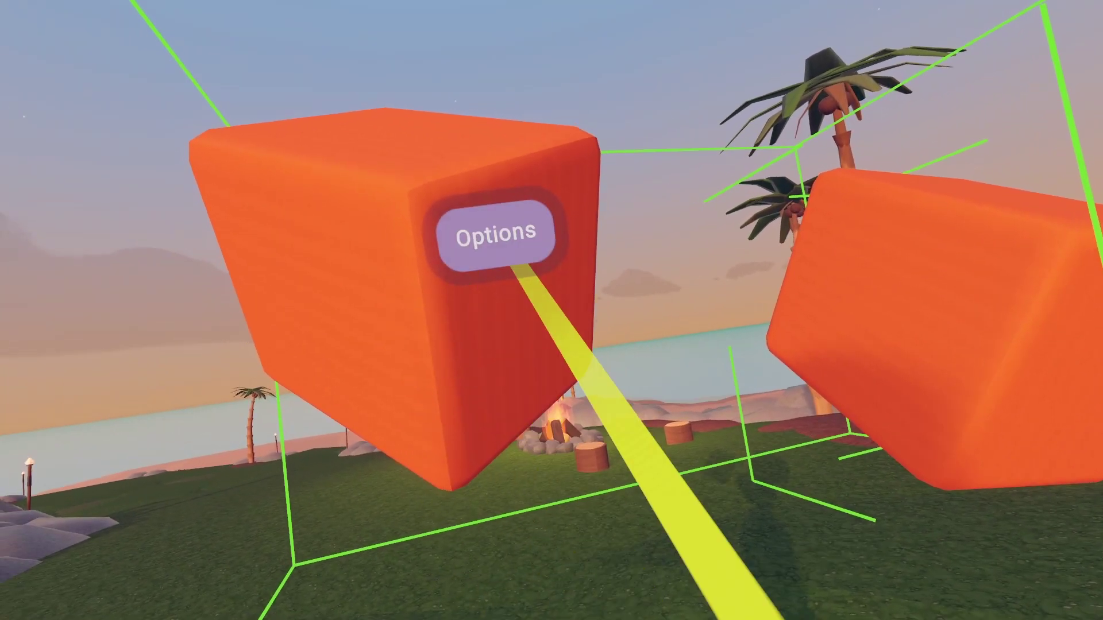
click(495, 235)
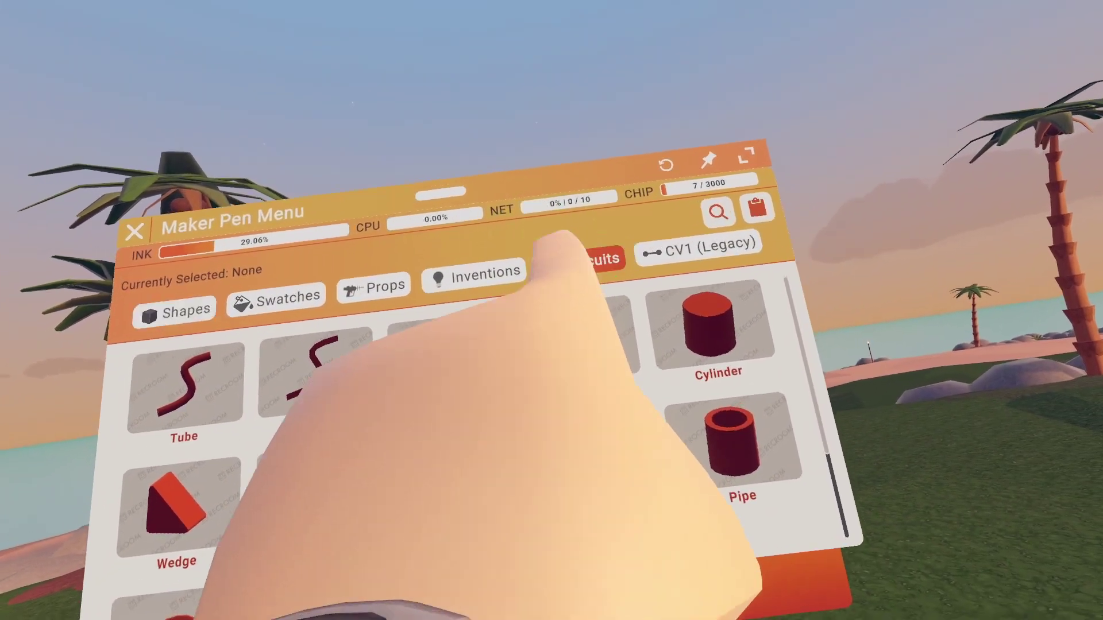
- Add an Inverse Lerp chip and an Inverse Lerp Unclamped chip from the circuits palette
click(577, 259)
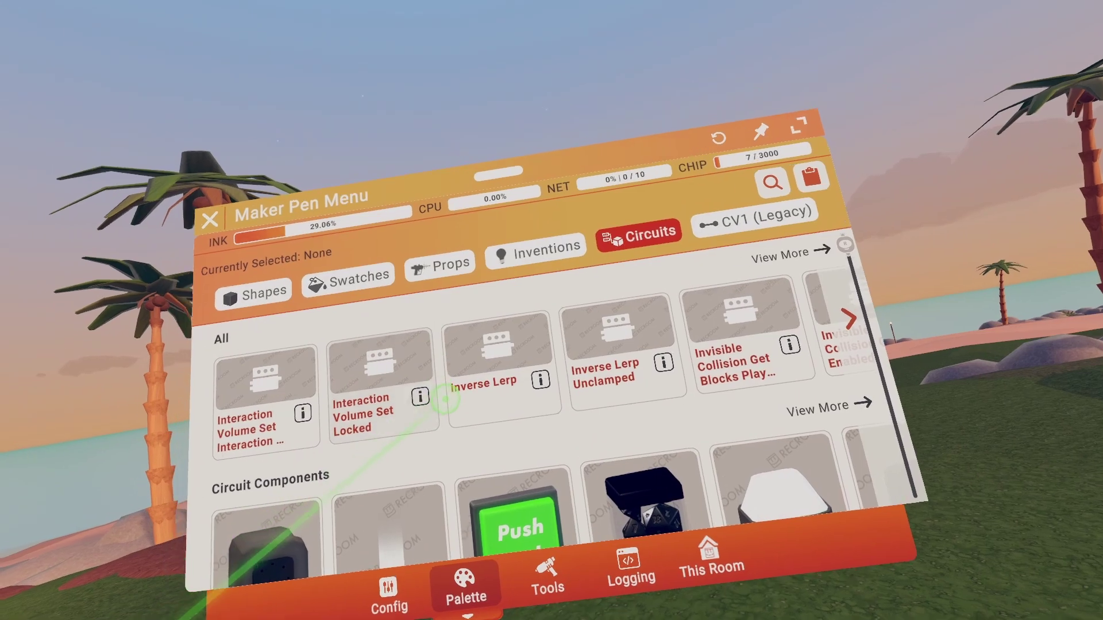
click(554, 334)
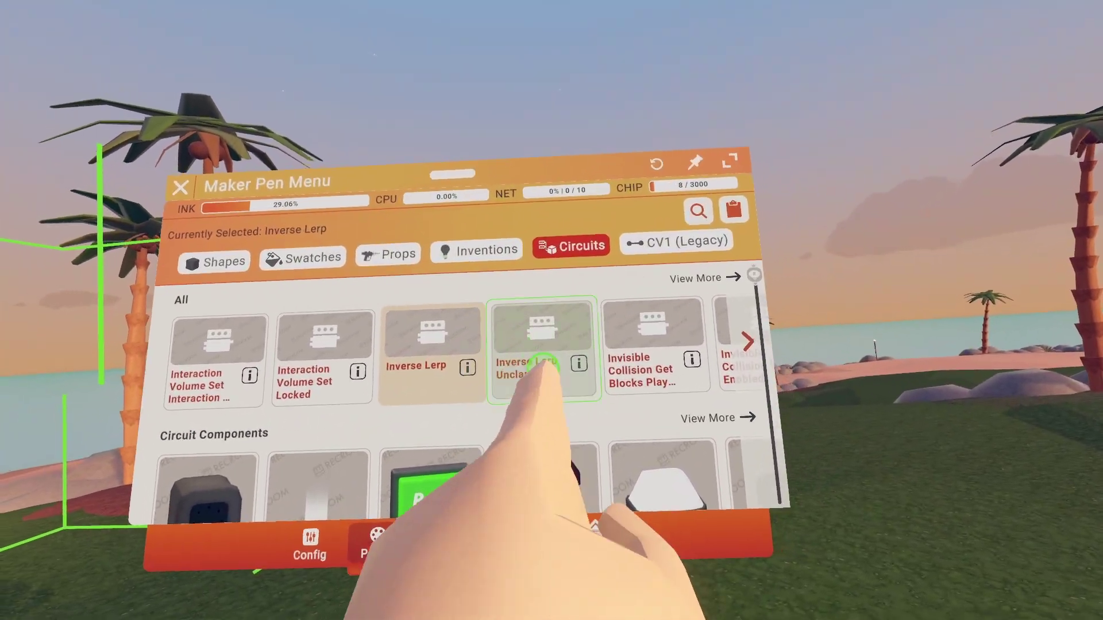
click(543, 364)
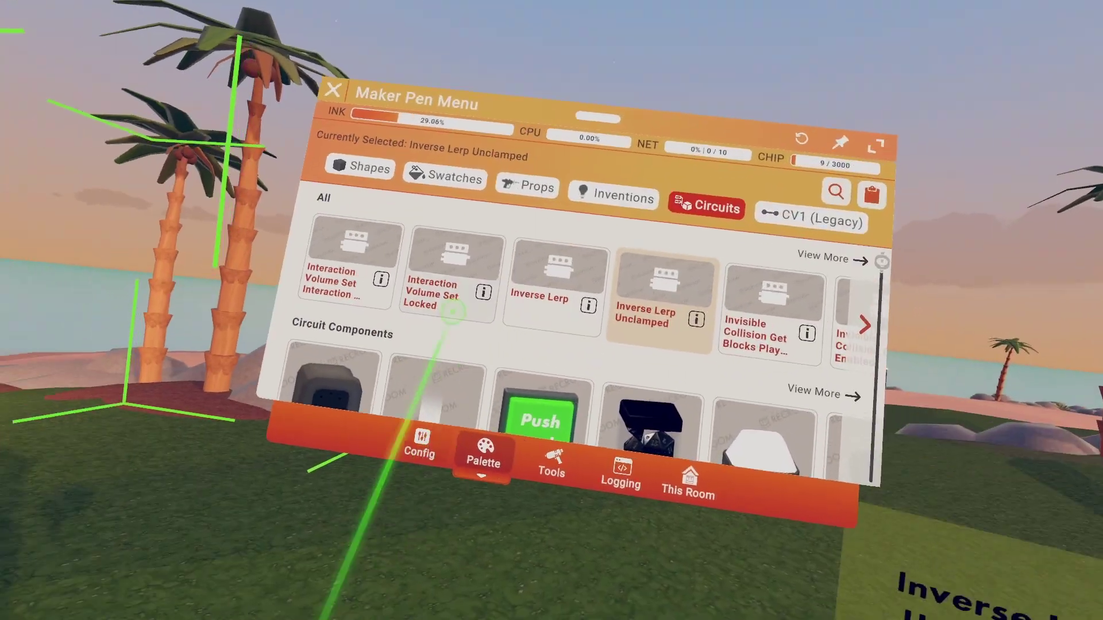
- Open the orange cube with the Configure tool and set its physics mode to Decoration, then to Physical
click(554, 468)
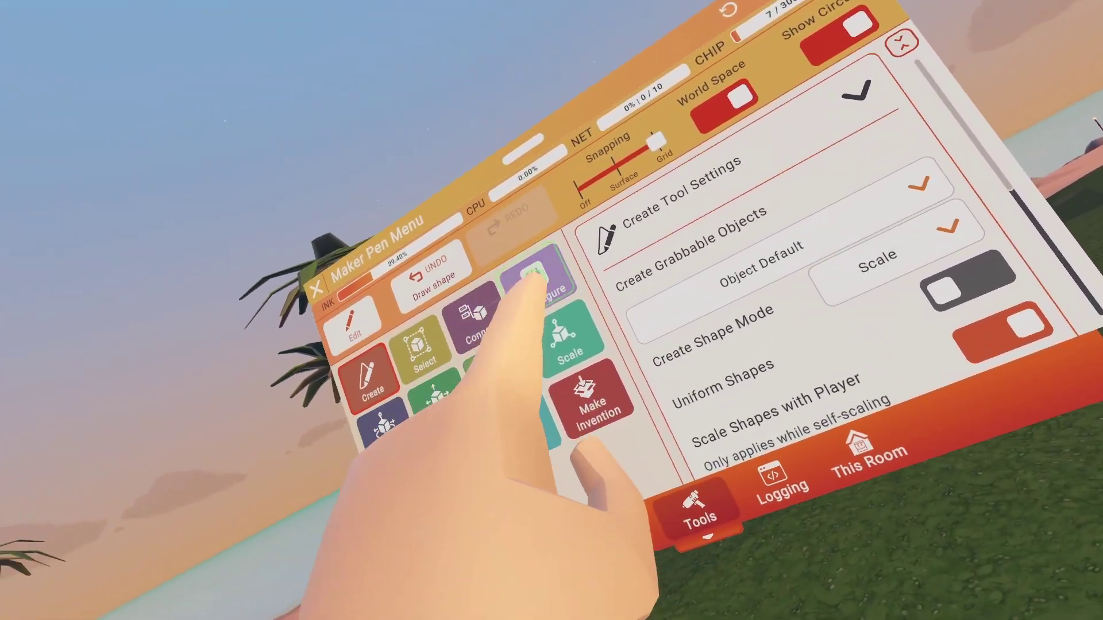
click(533, 276)
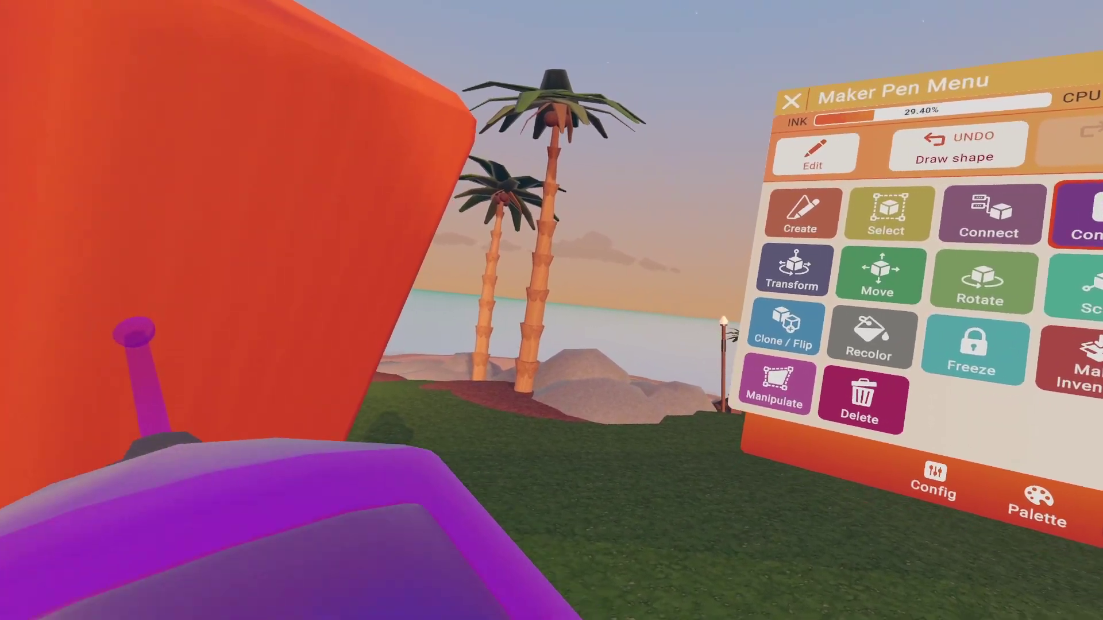
click(140, 339)
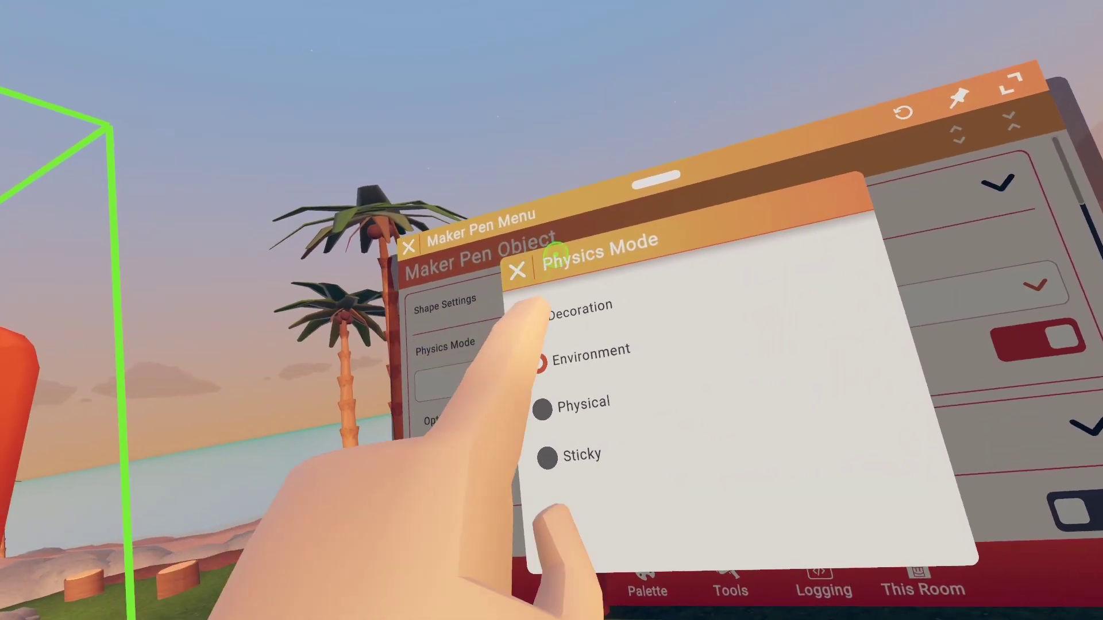
click(543, 311)
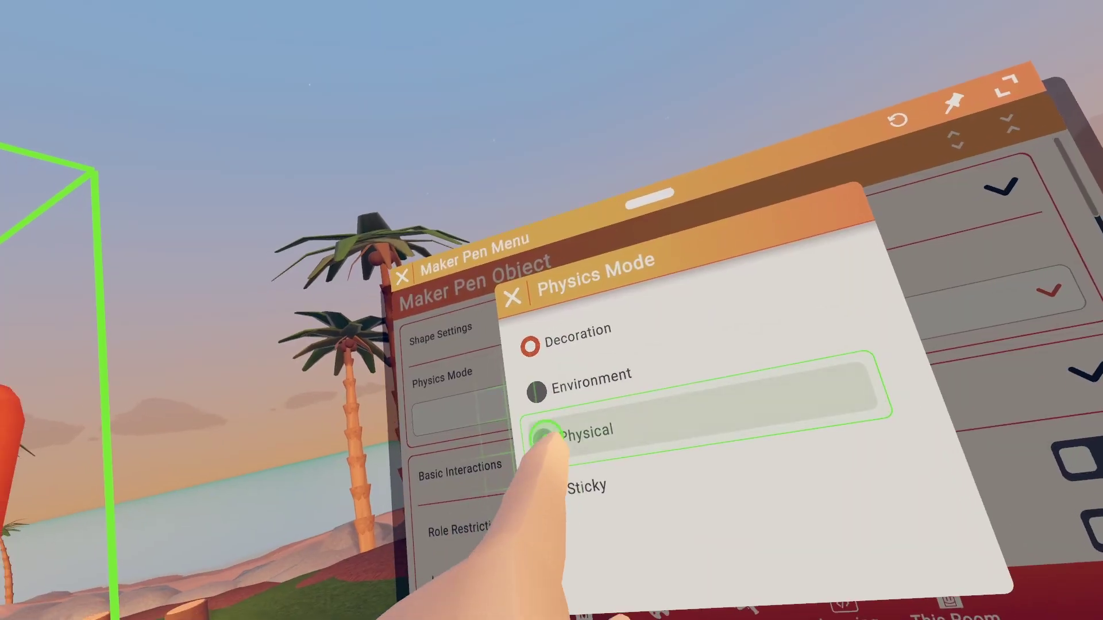
click(543, 435)
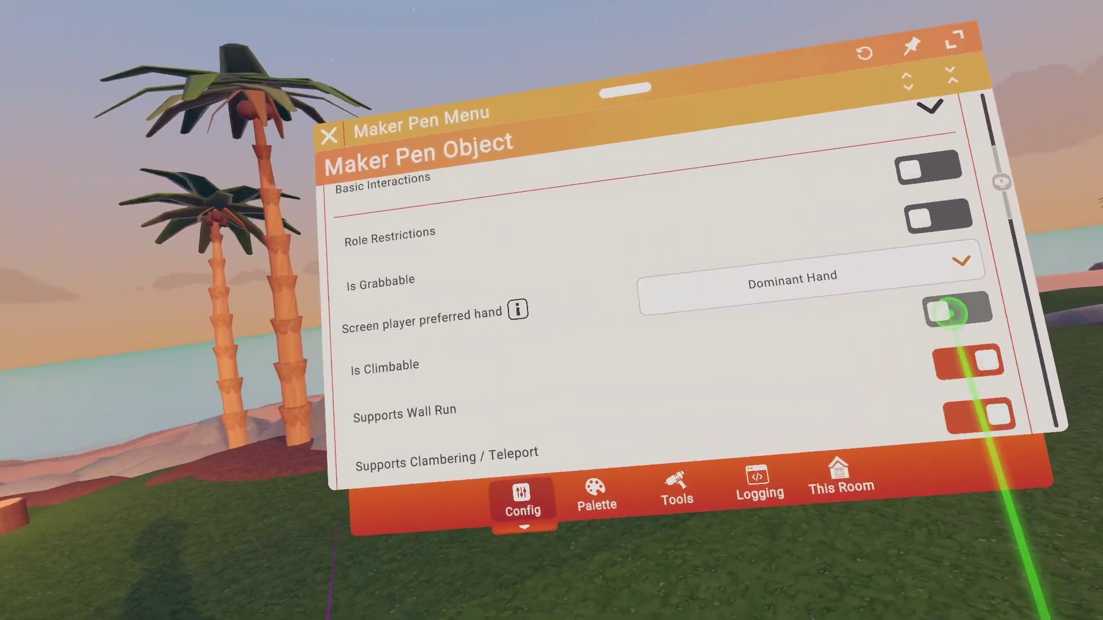
- Review the cube's basic interaction, room key, respawn and tool settings, and close its configuration
scroll(950, 313, down, 2)
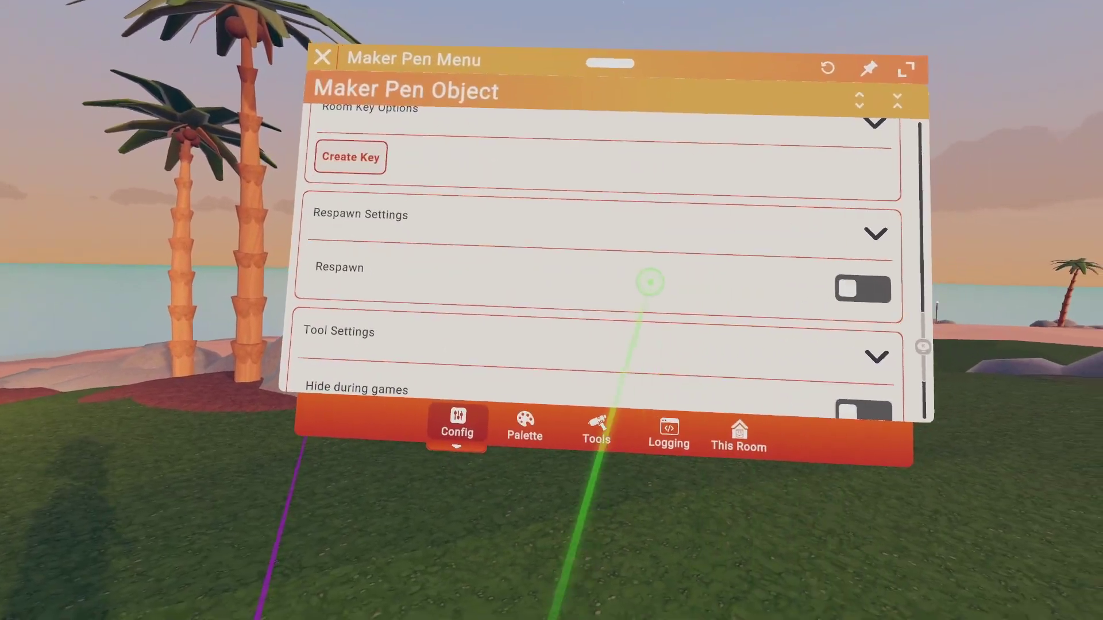
scroll(770, 253, down, 3)
key(Escape)
key(Escape)
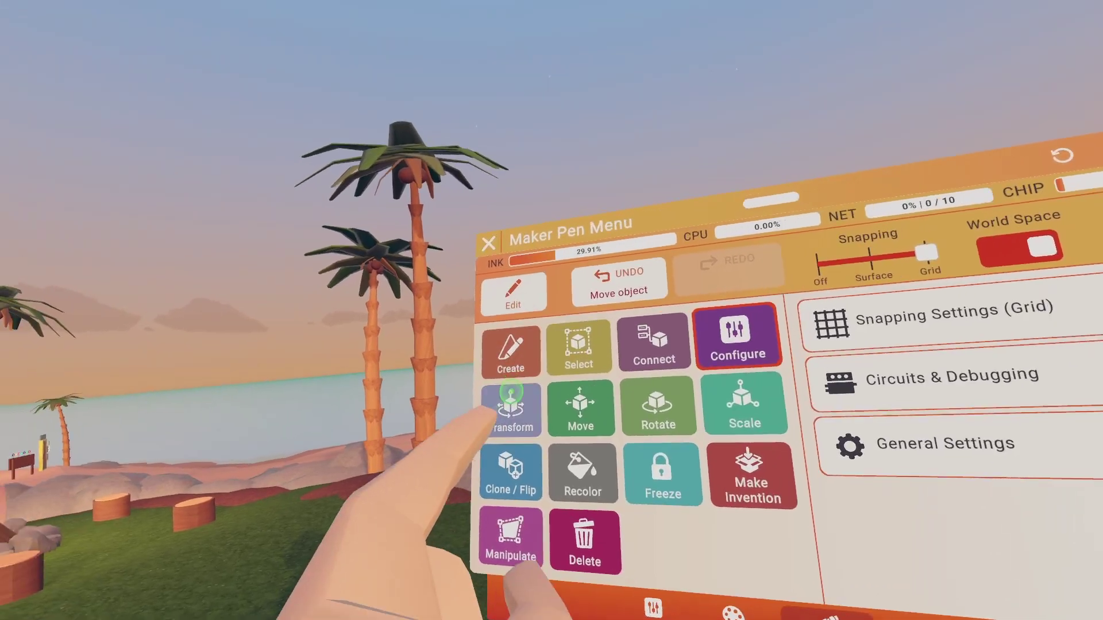
- Resize the orange block with the Transform tool, scaling it uniformly and along its red axis
click(510, 406)
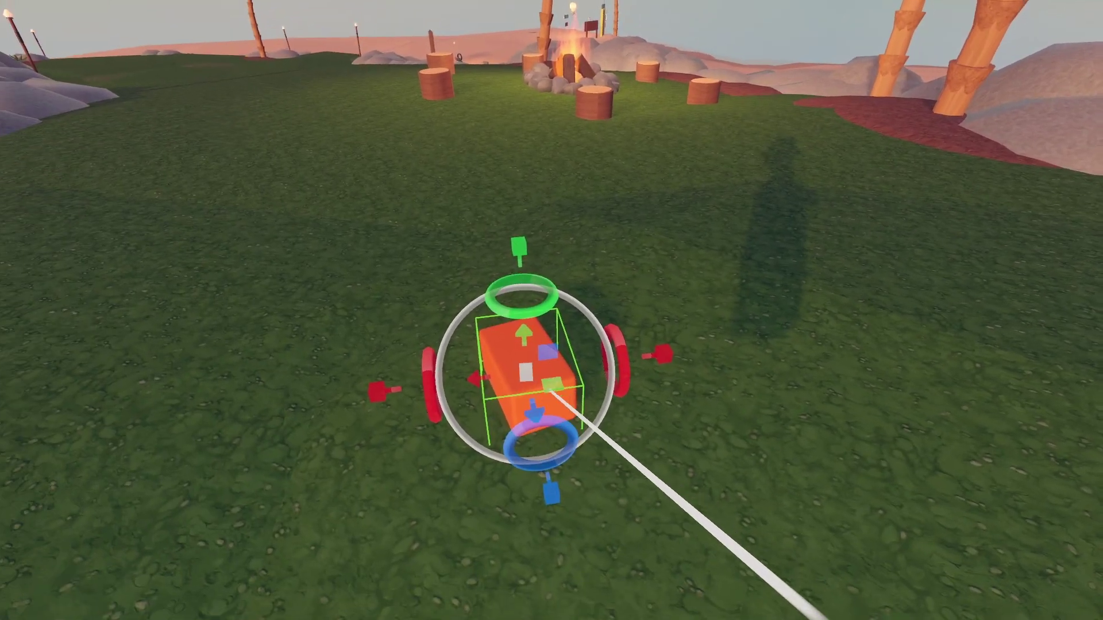
drag(521, 347, 497, 320)
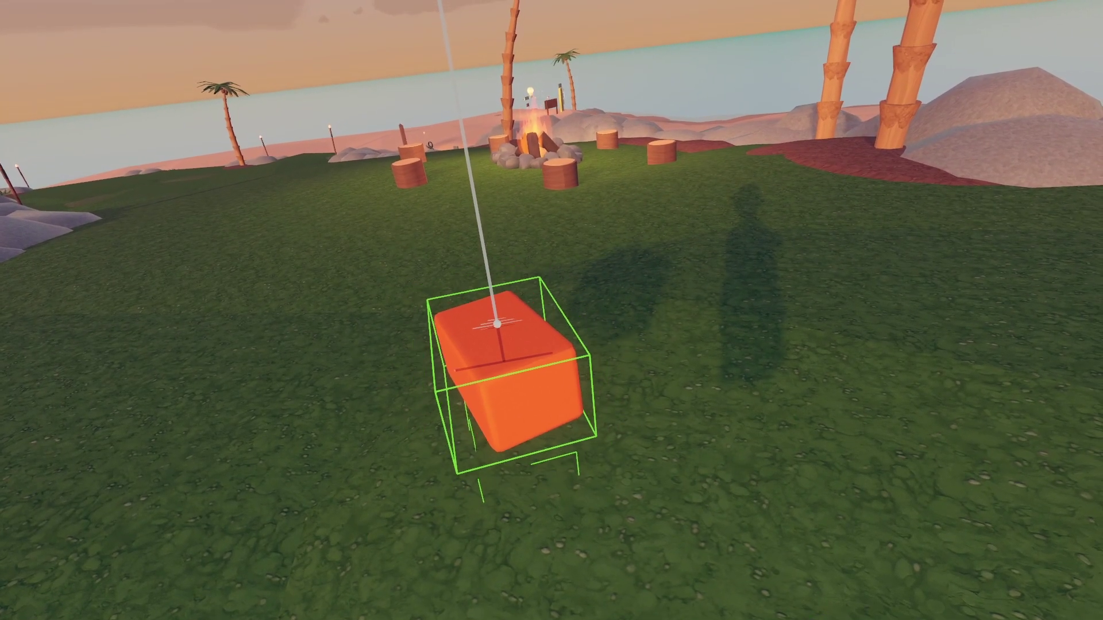
drag(585, 349, 551, 256)
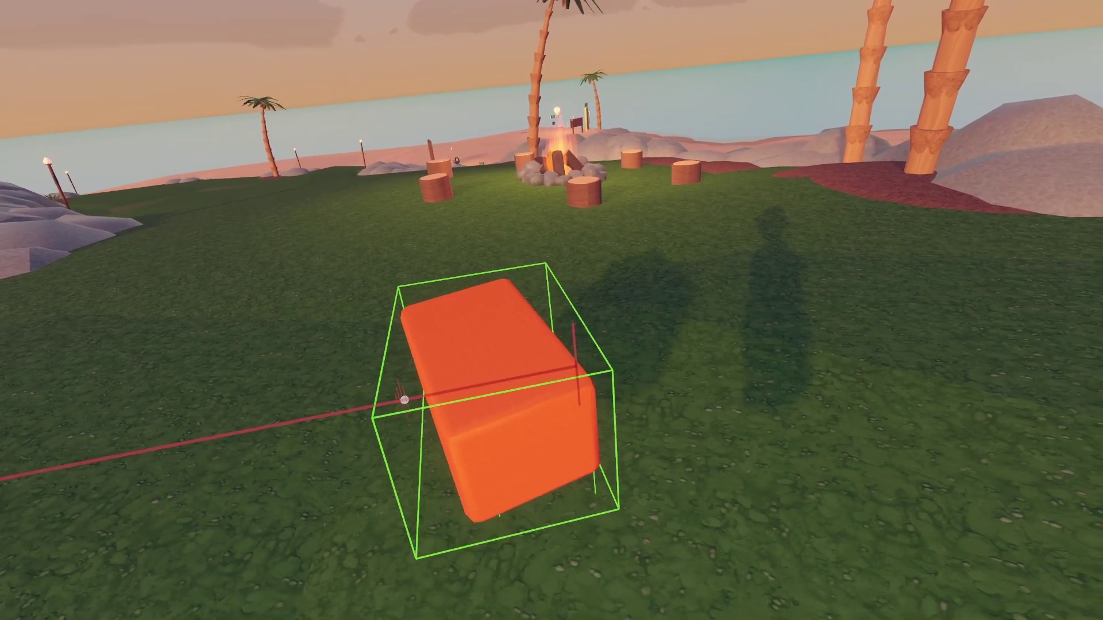
drag(405, 400, 505, 388)
- Reposition the orange block with the Move tool, using its axis arrows and plane handle
key(b)
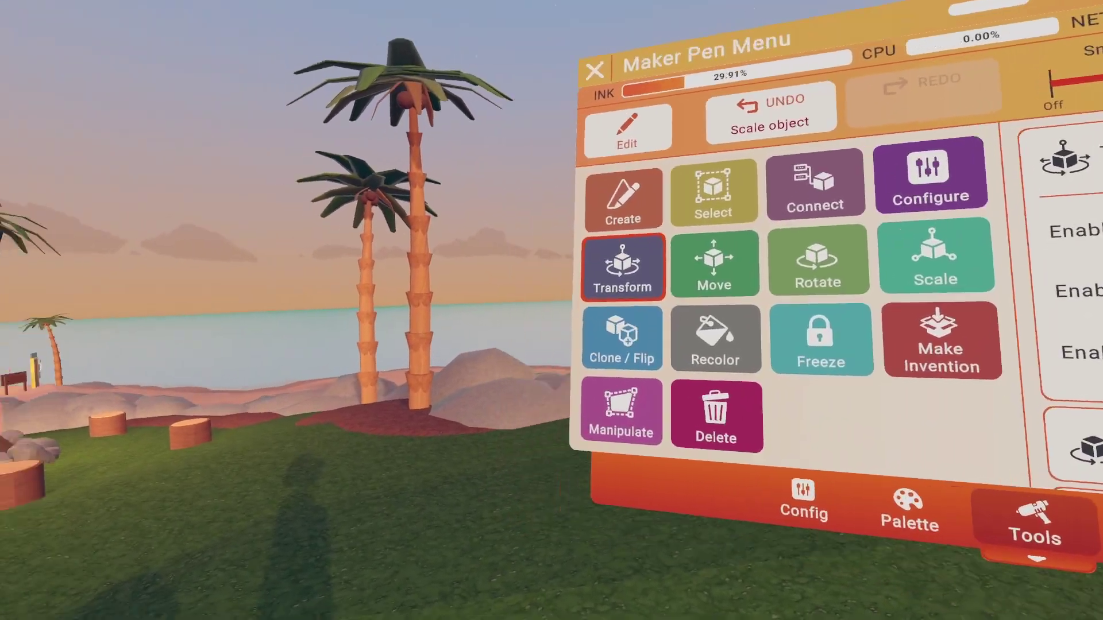
click(671, 279)
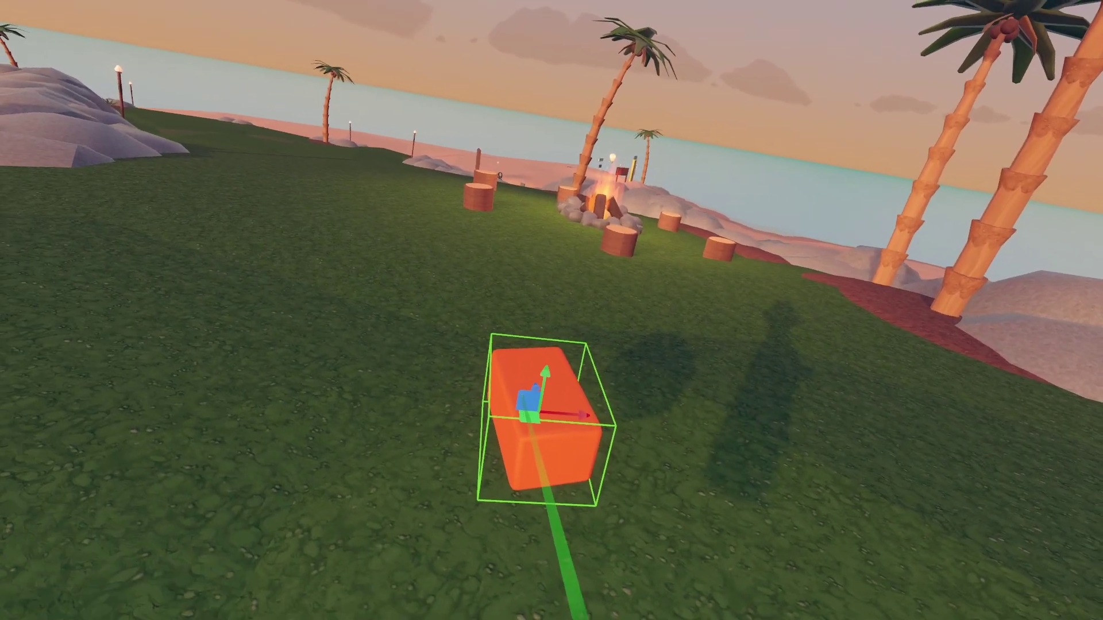
drag(531, 404, 607, 300)
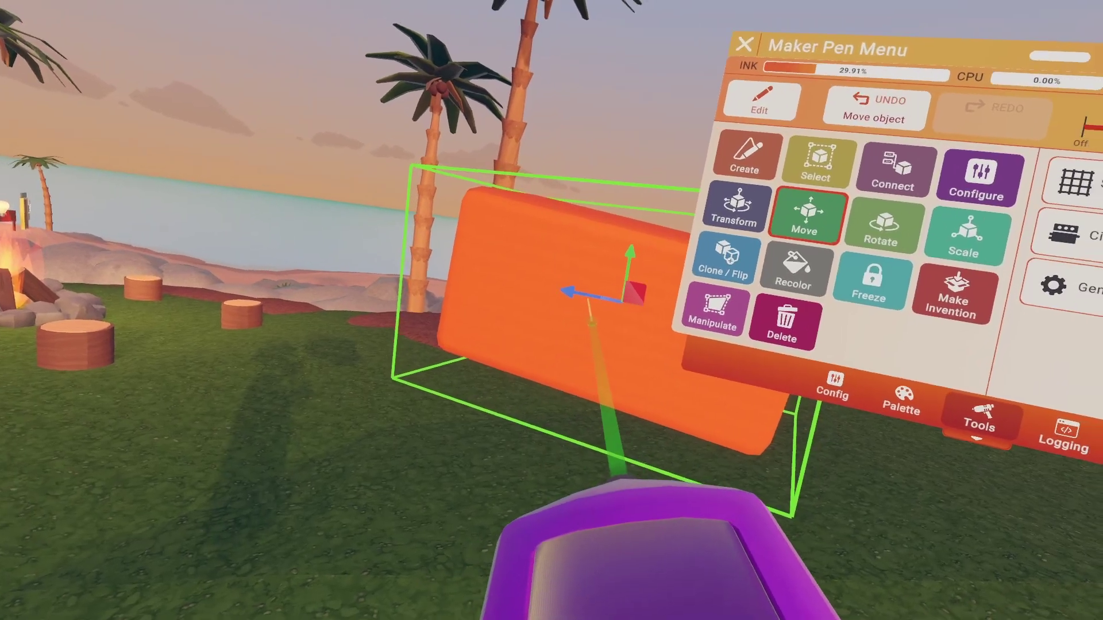
drag(561, 293, 321, 301)
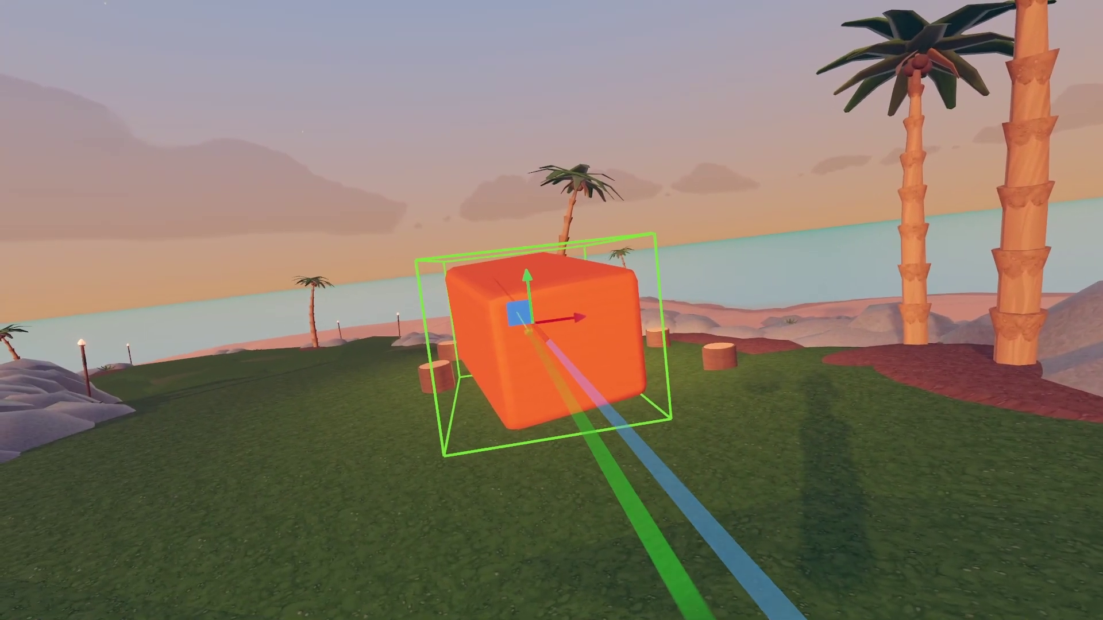
drag(520, 315, 492, 350)
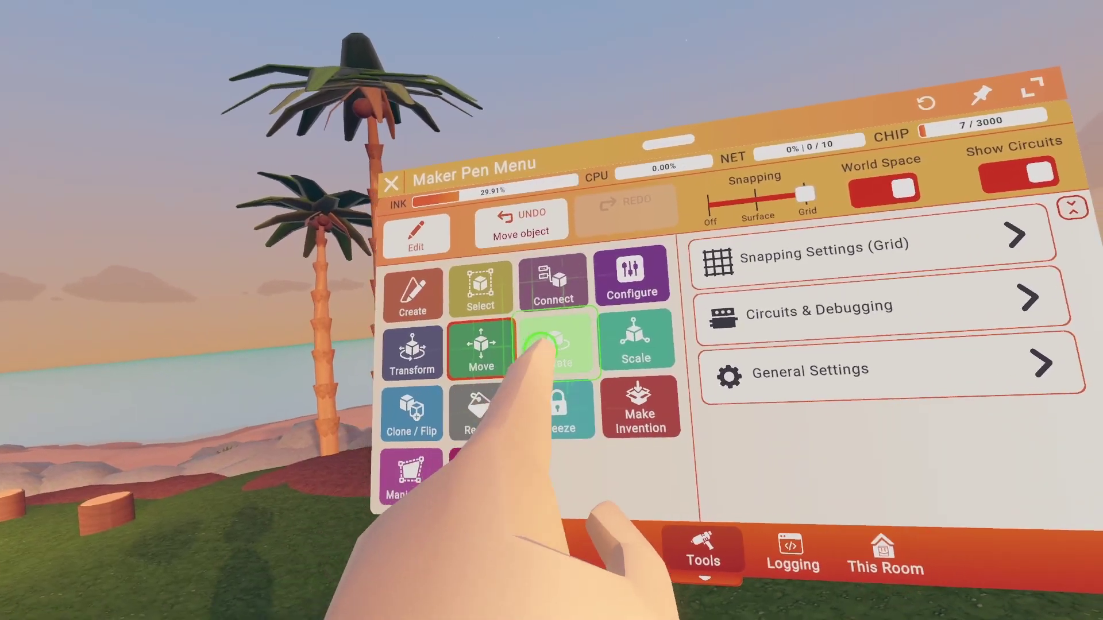
- Rotate the orange block with the Rotate tool and resize it with the Scale tool
click(553, 345)
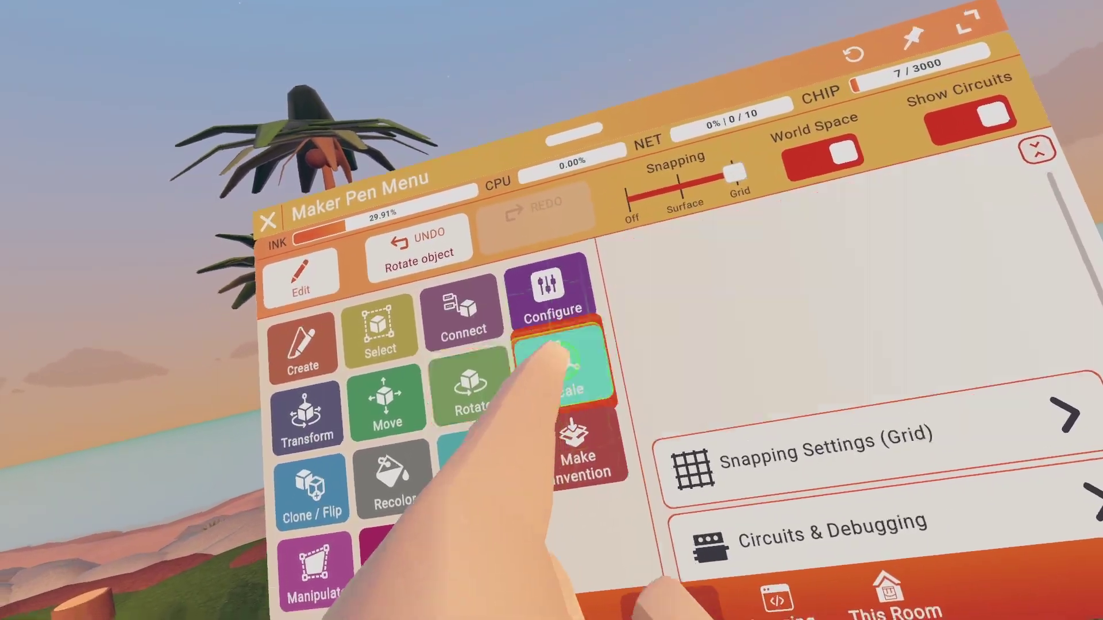
click(554, 365)
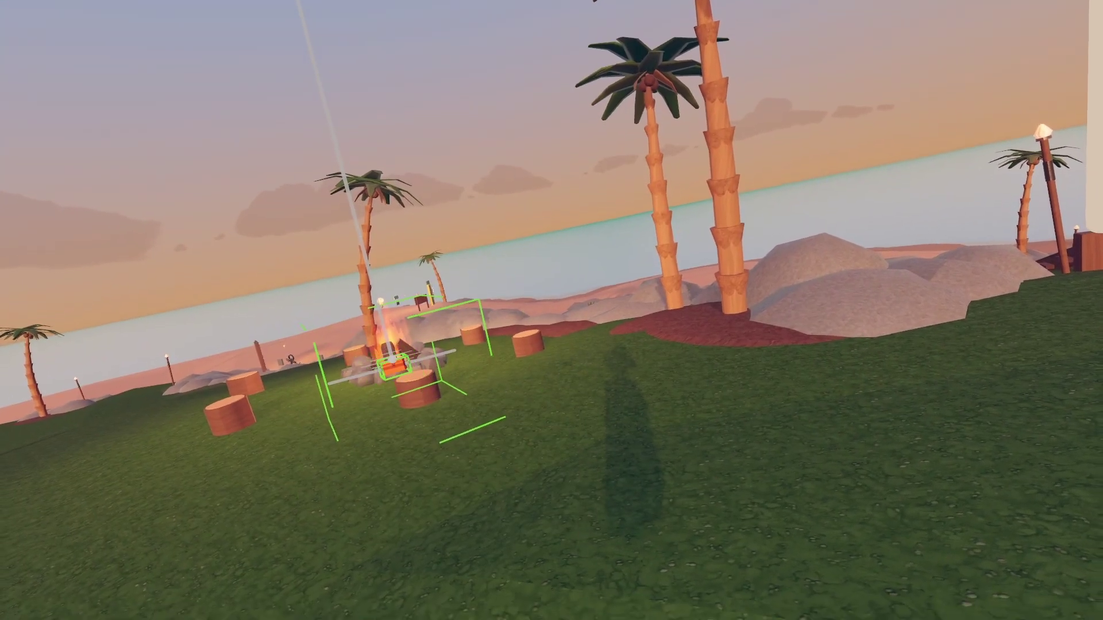
drag(583, 295, 750, 233)
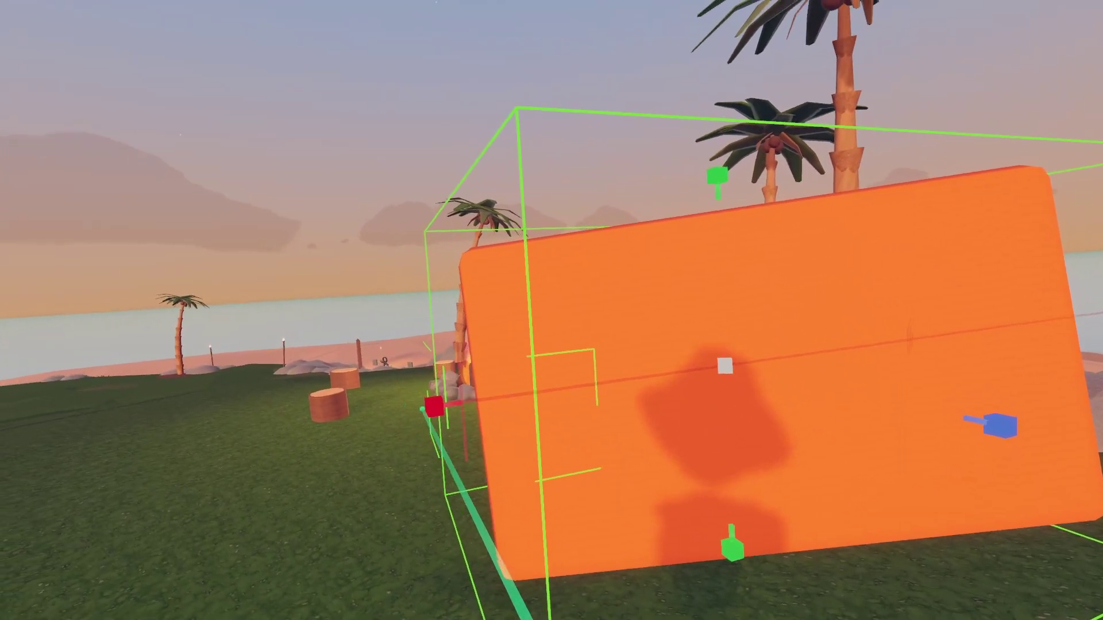
- Scale the orange block along its red axis, and use the Clone / Flip tool to clone and flip it along that axis
drag(418, 415, 12, 441)
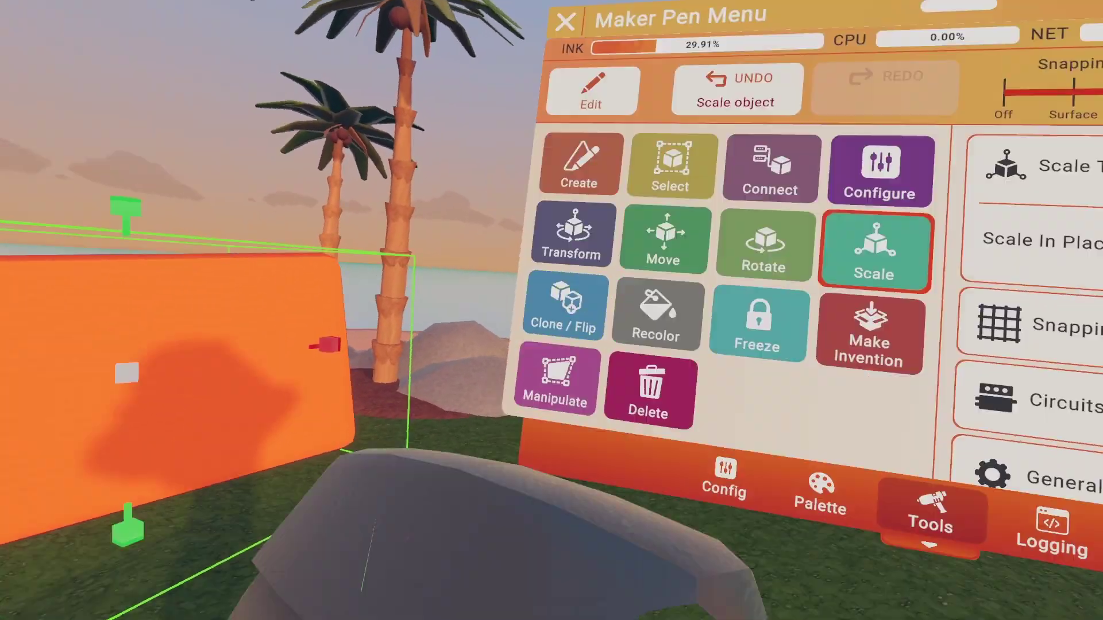
click(566, 307)
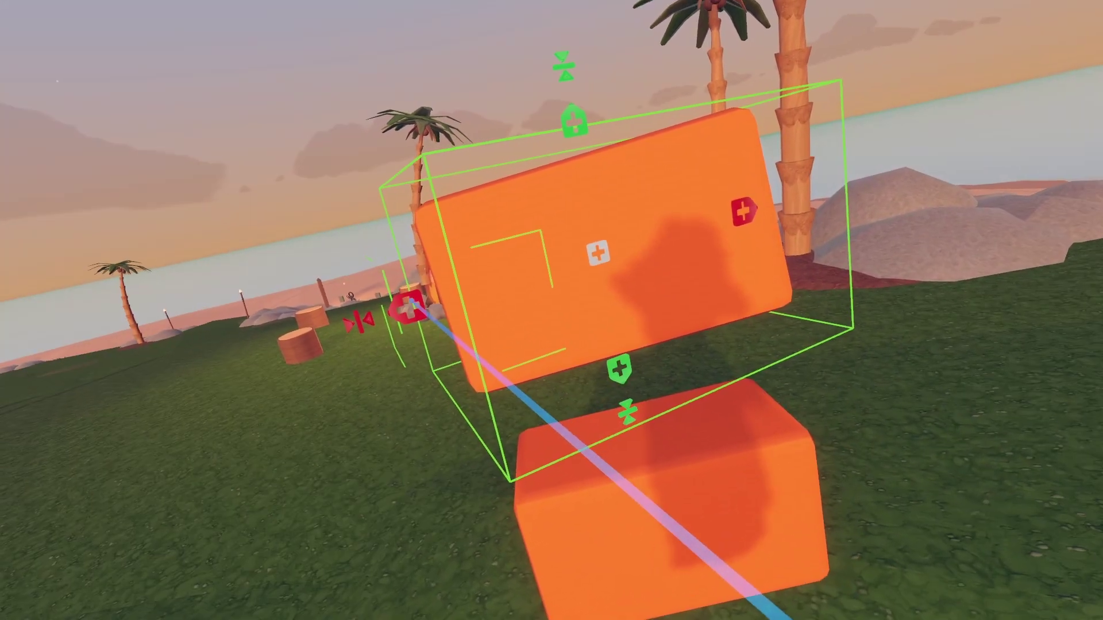
click(206, 282)
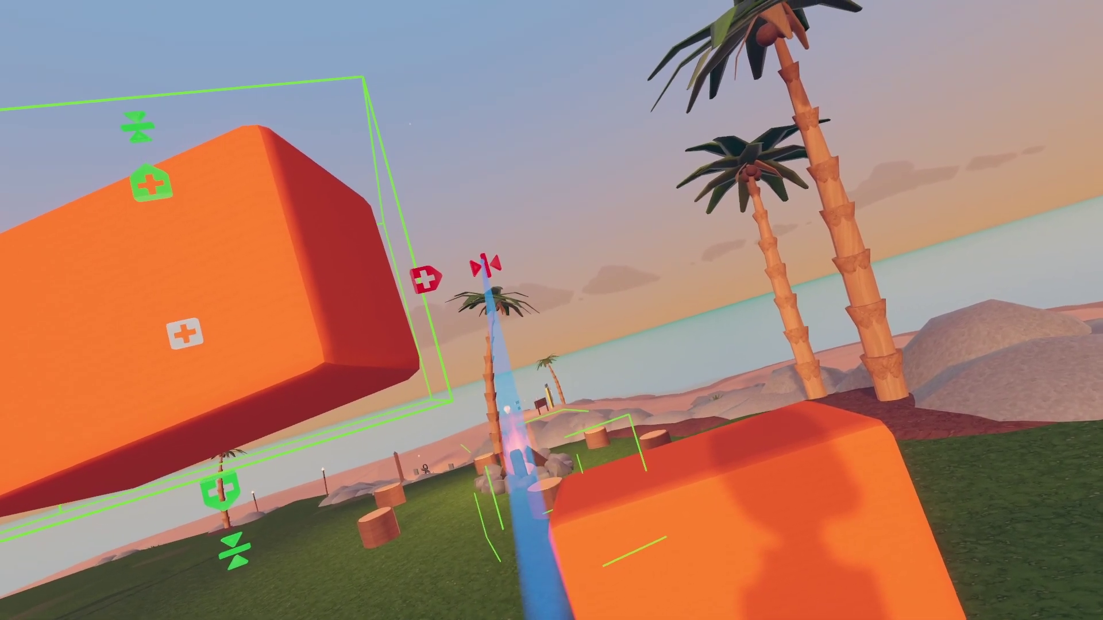
click(481, 271)
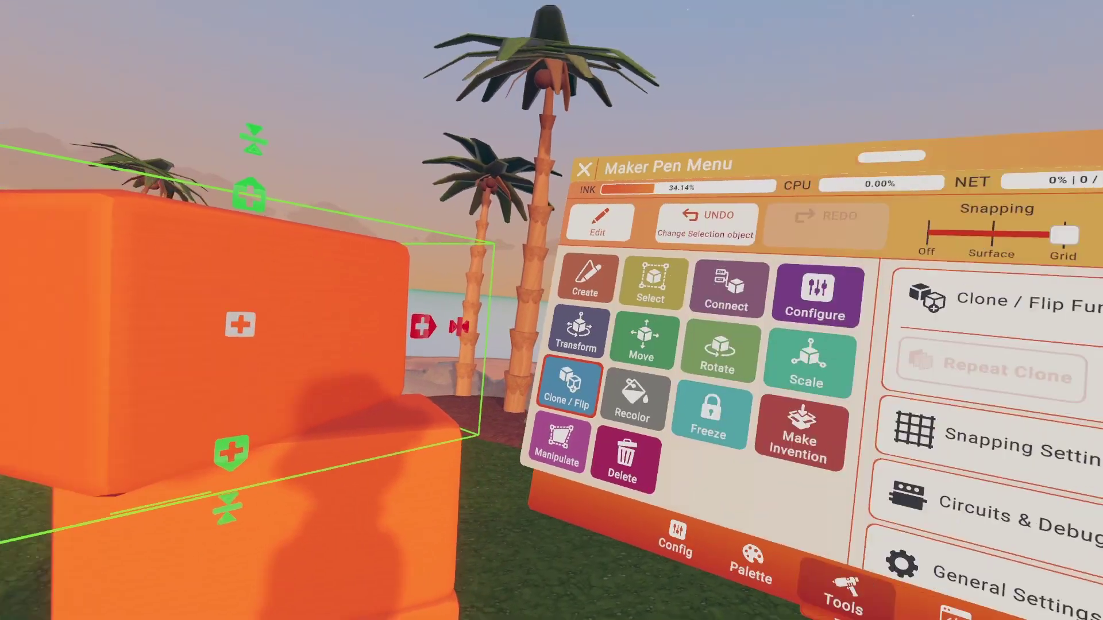
click(505, 345)
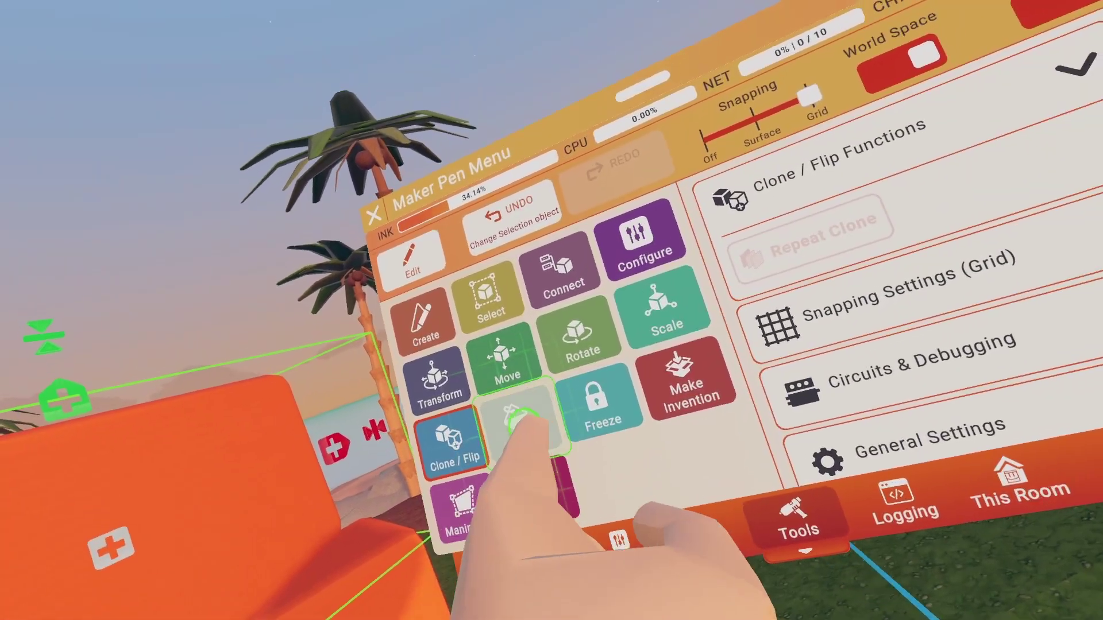
- Recolor the orange blocks with the color Green and a green textured material using the Recolor tool
click(509, 416)
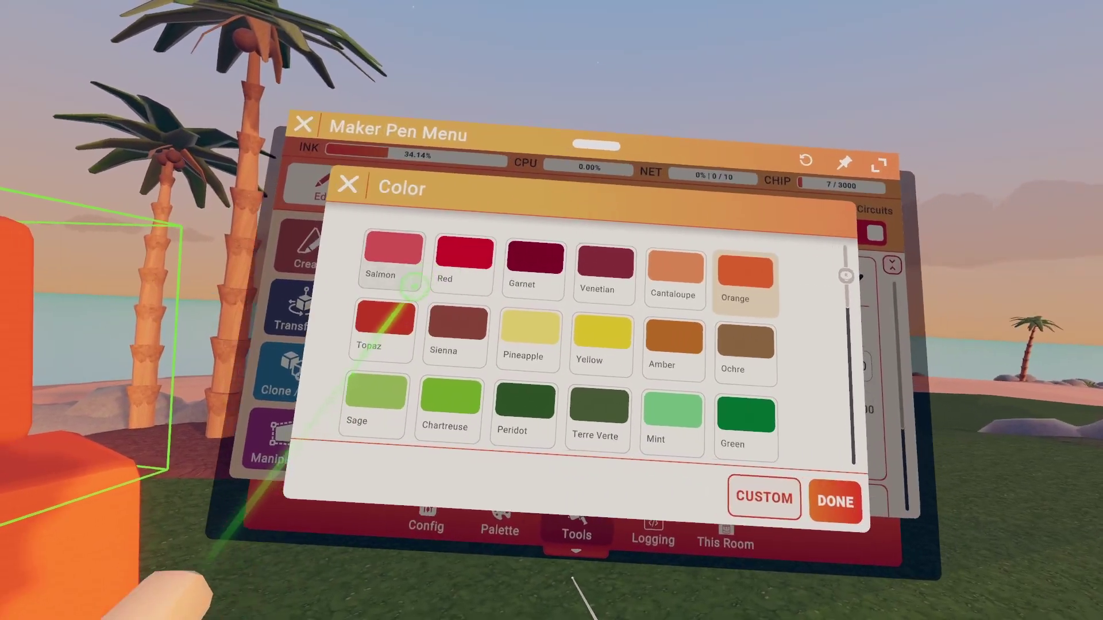
scroll(394, 283, down, 2)
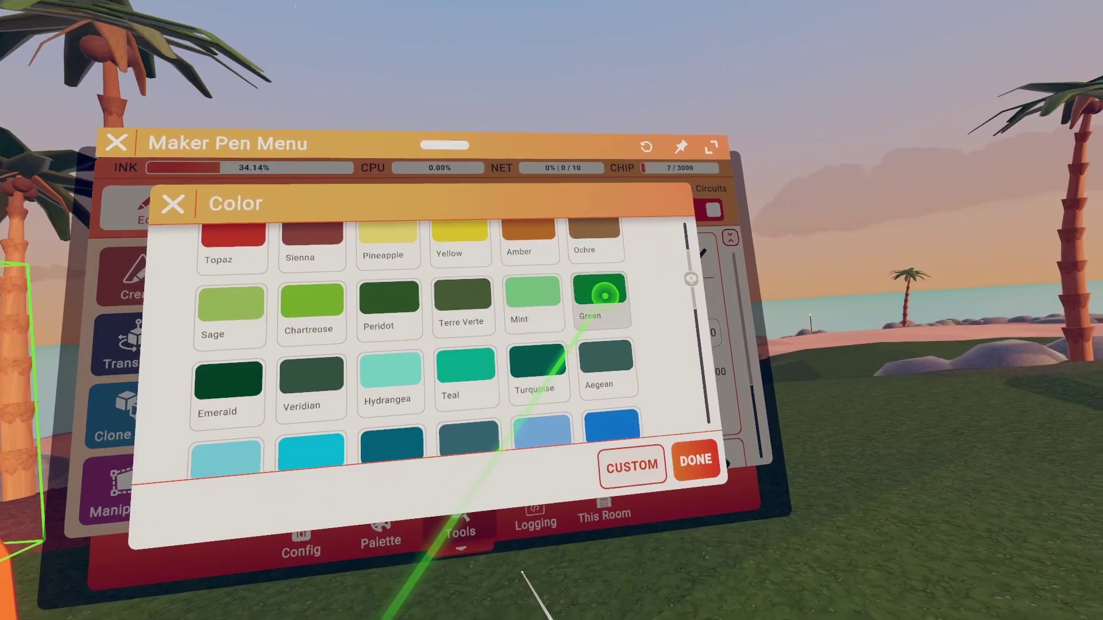
click(605, 296)
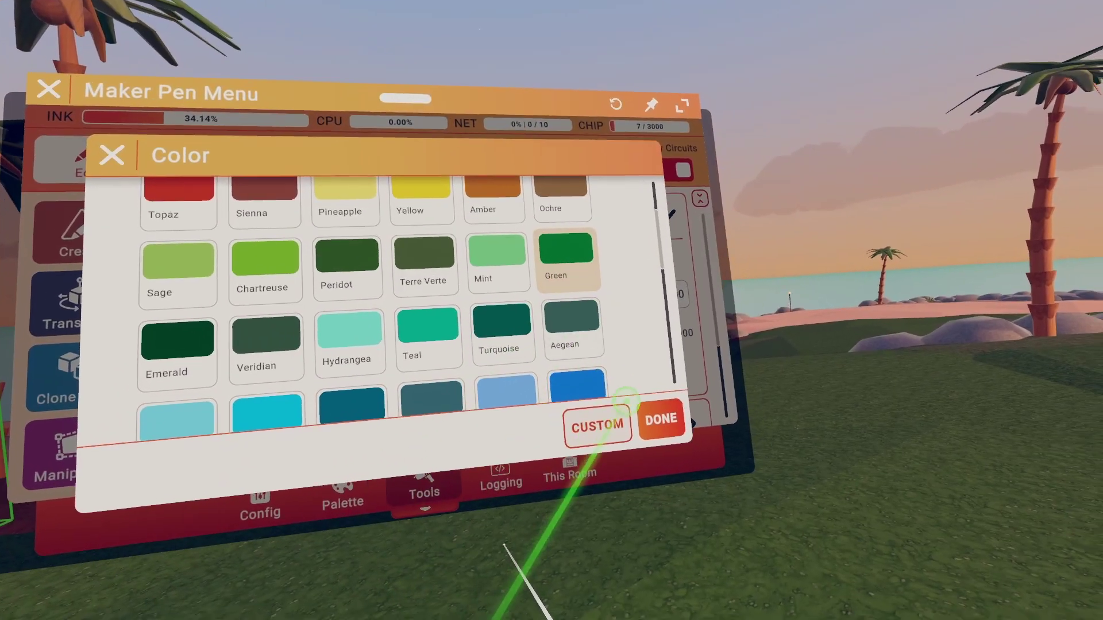
click(695, 459)
click(585, 259)
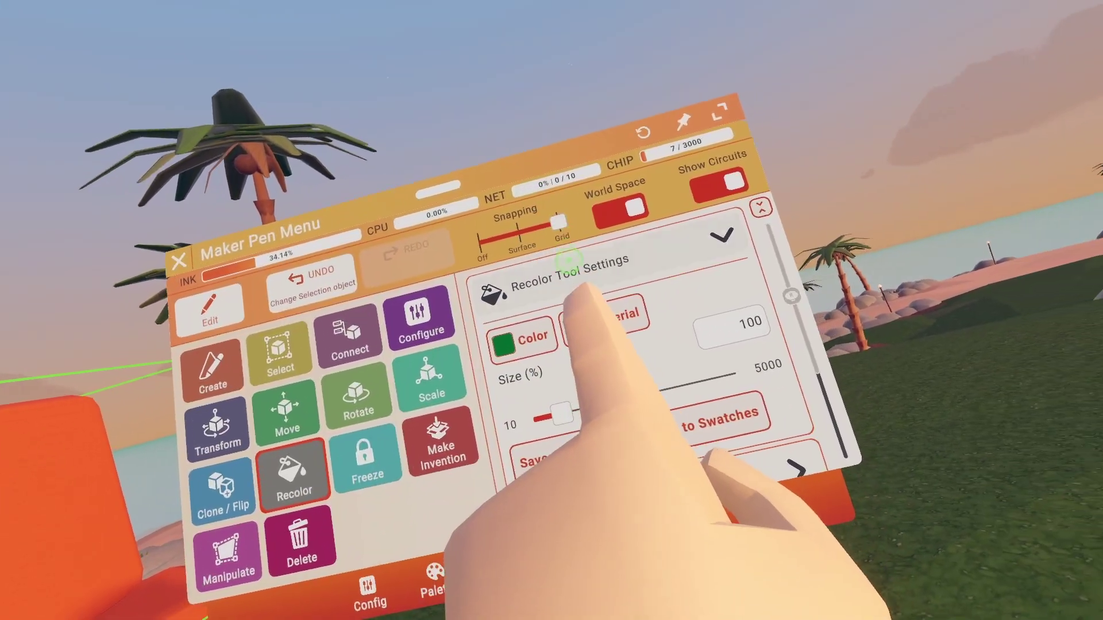
click(591, 310)
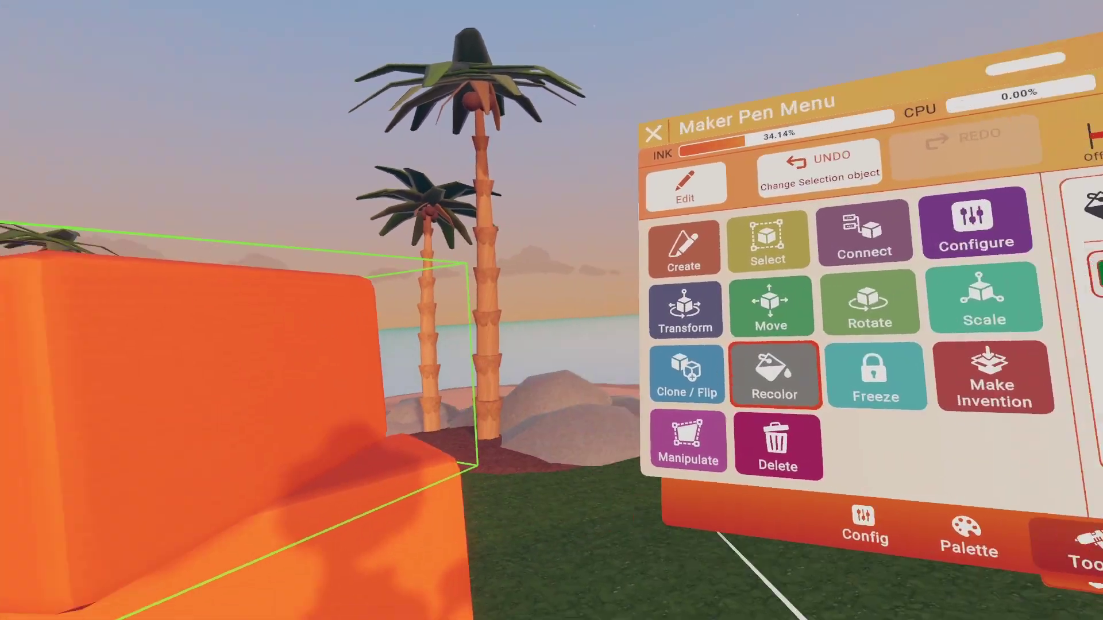
click(453, 309)
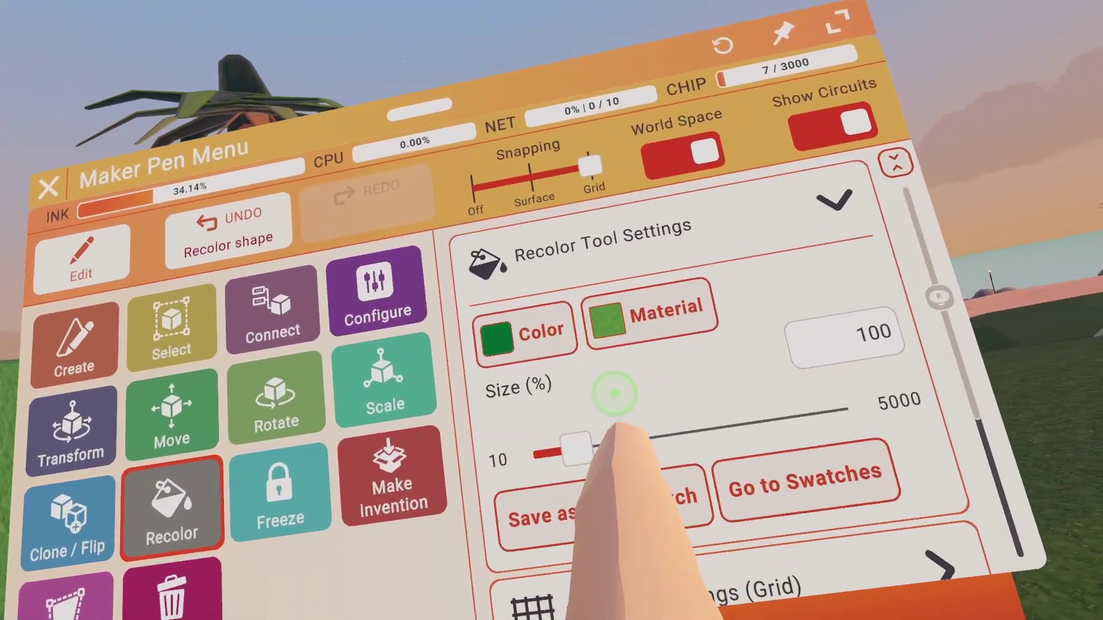
- Apply different material sizes, including 10%, to the upper green block with the Recolor tool
drag(565, 431, 746, 344)
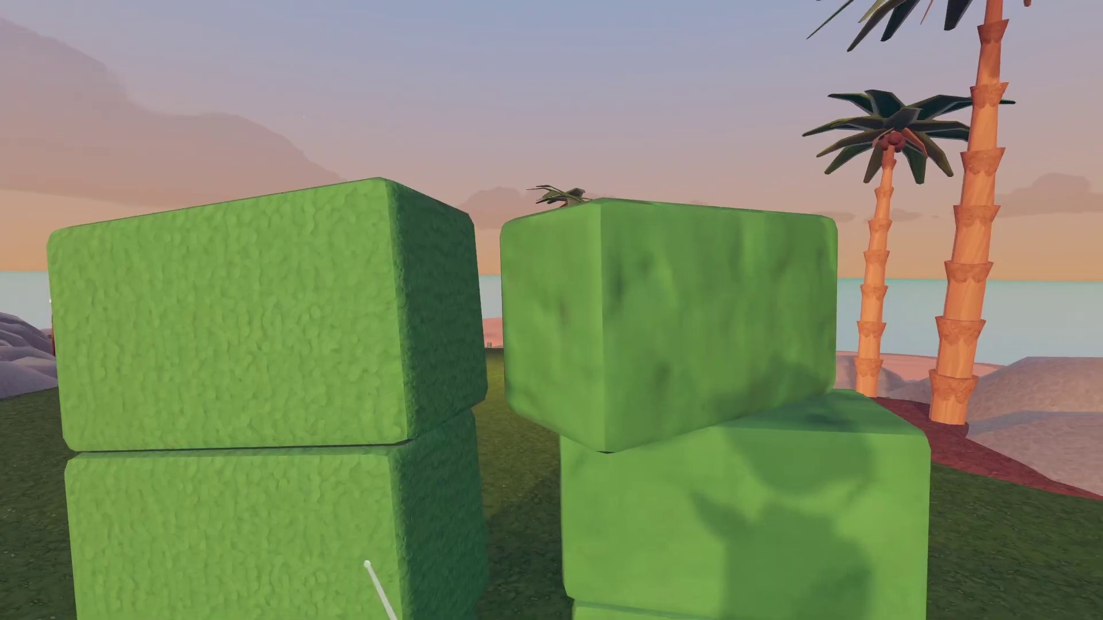
drag(542, 357, 347, 390)
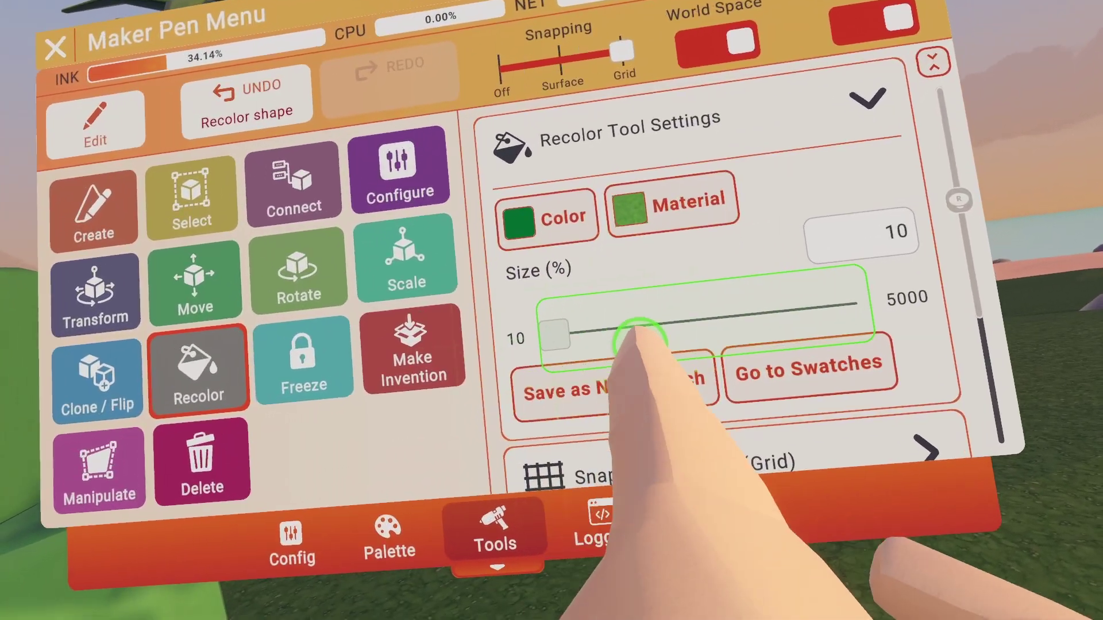
drag(628, 337, 783, 352)
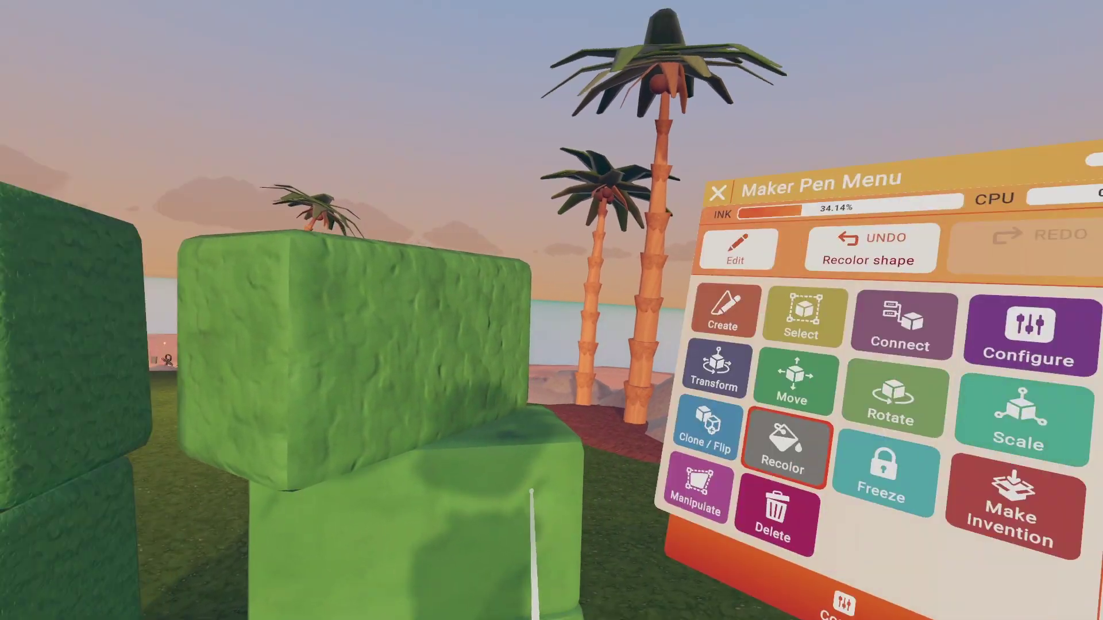
- Freeze and unfreeze the upper green block with the Freeze tool, and point out the Make Invention tool
click(885, 475)
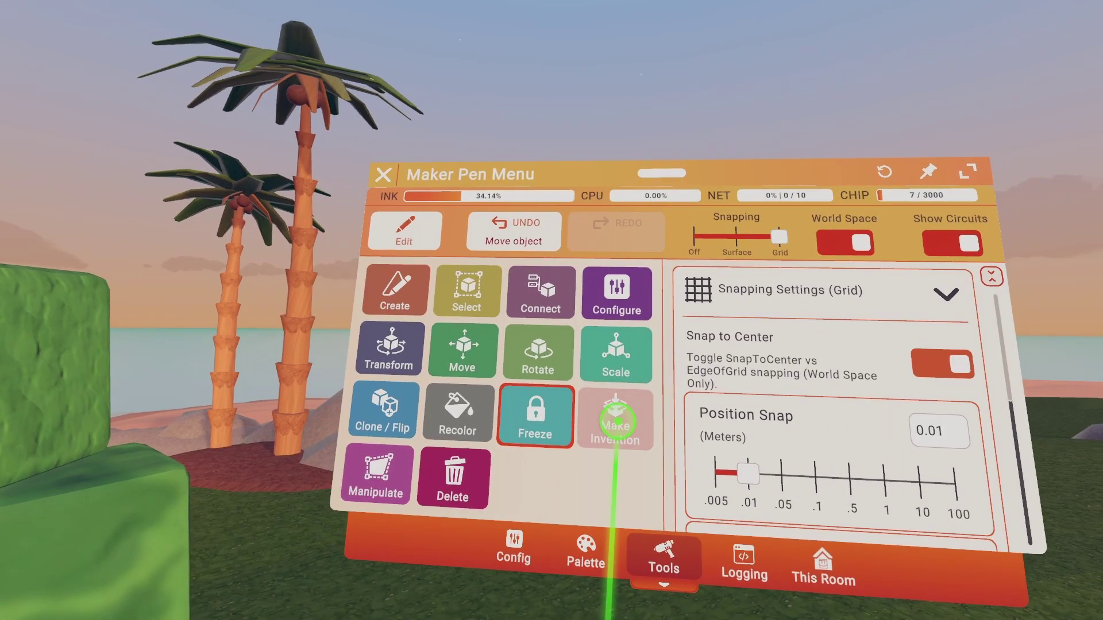
click(616, 421)
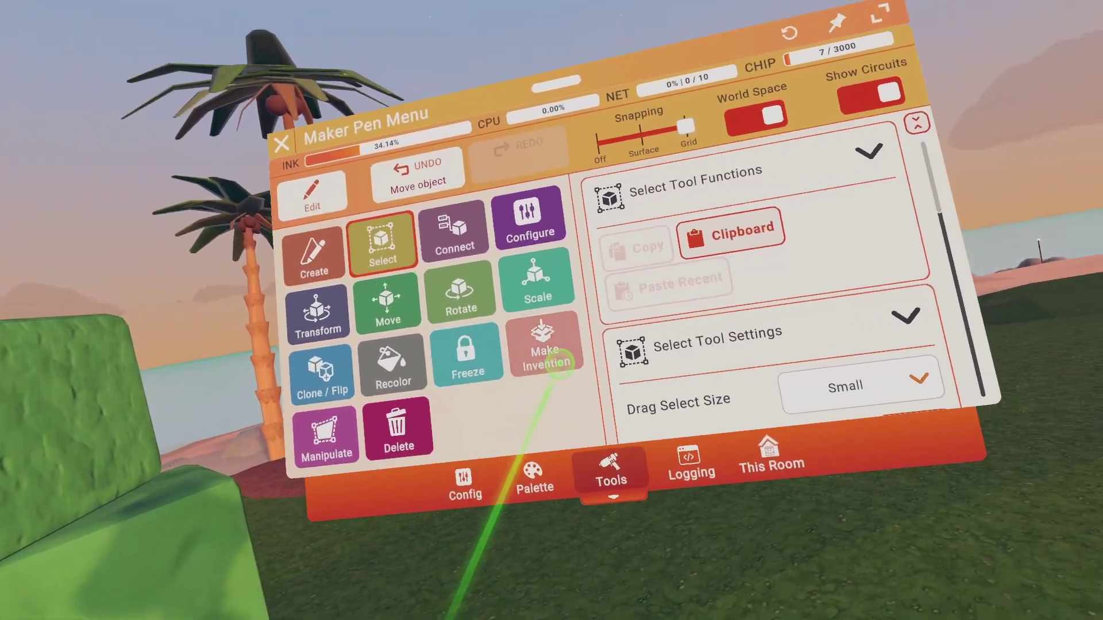
click(552, 344)
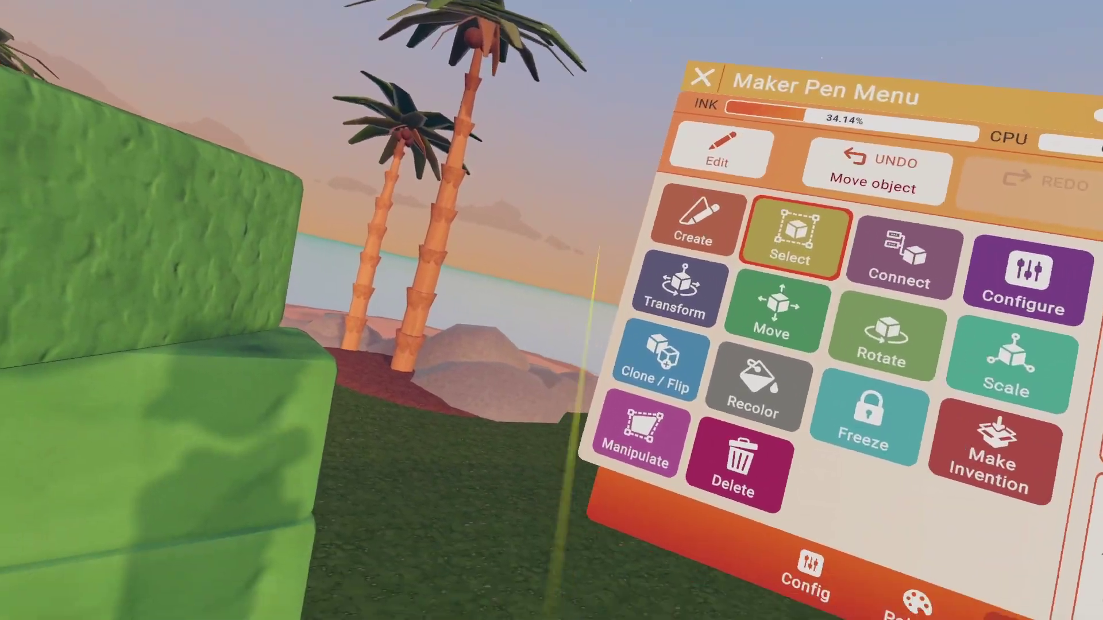
click(623, 396)
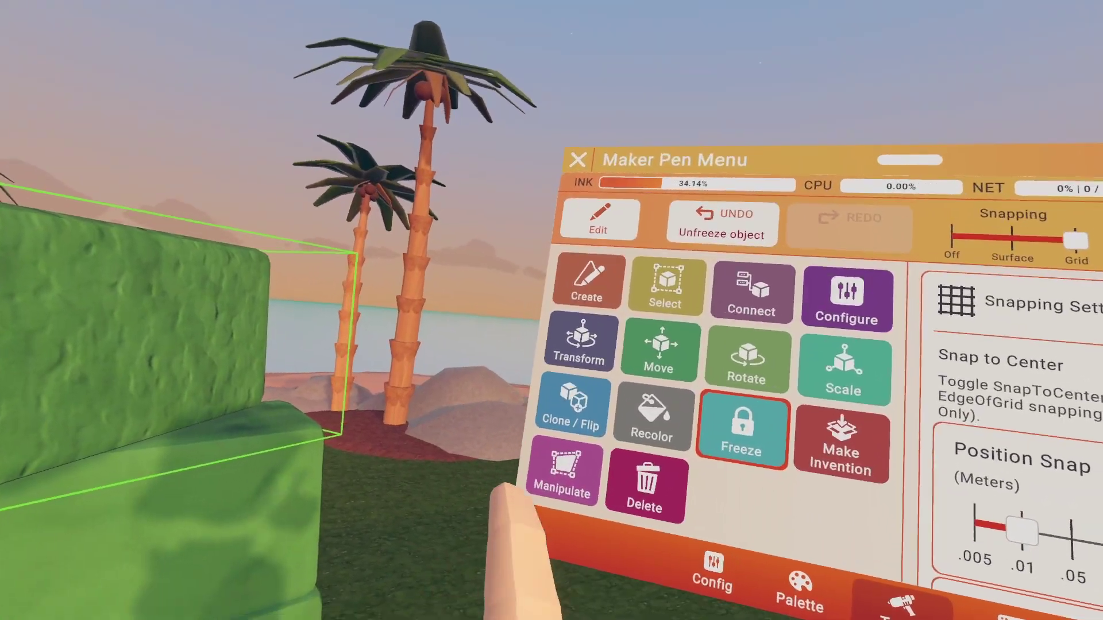
- Reshape the upper green block with the Manipulate tool by pulling its face handles
click(562, 477)
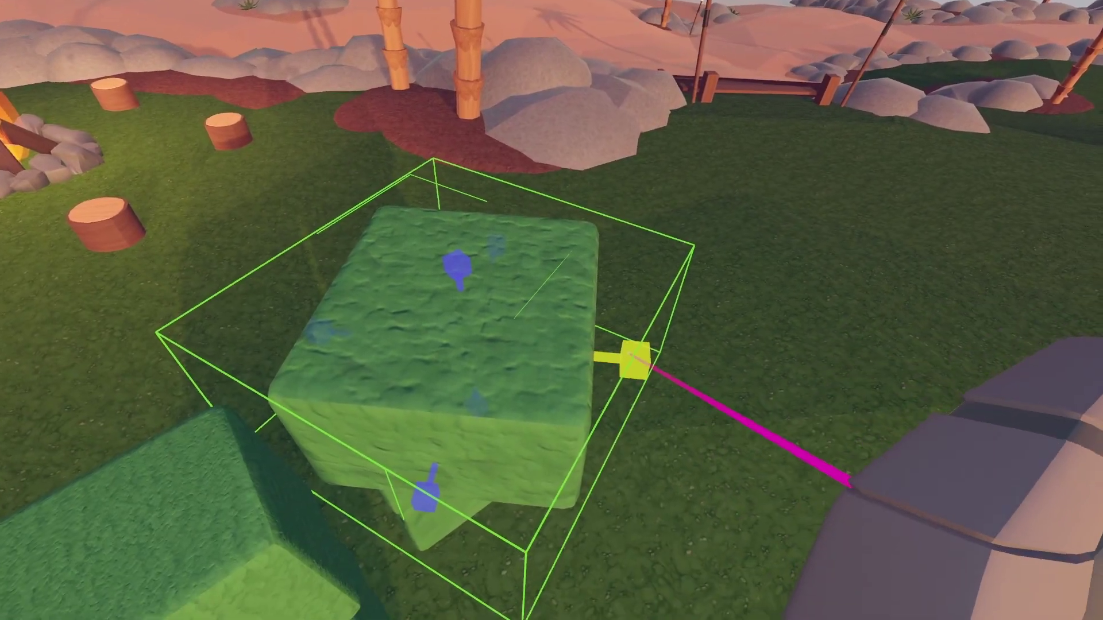
drag(635, 361, 689, 500)
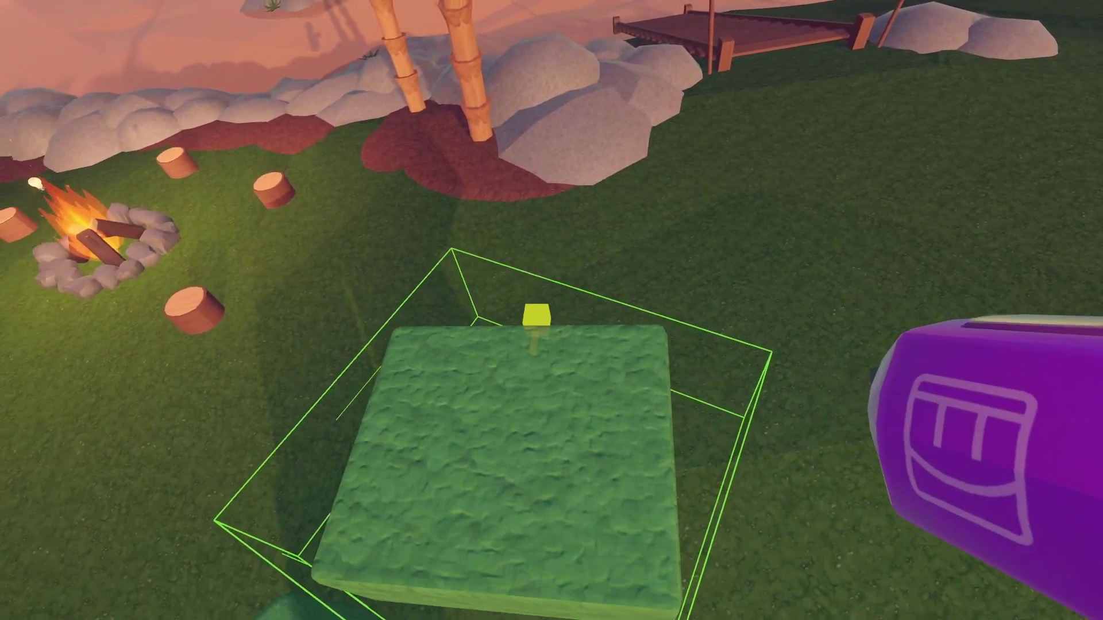
drag(536, 315, 545, 265)
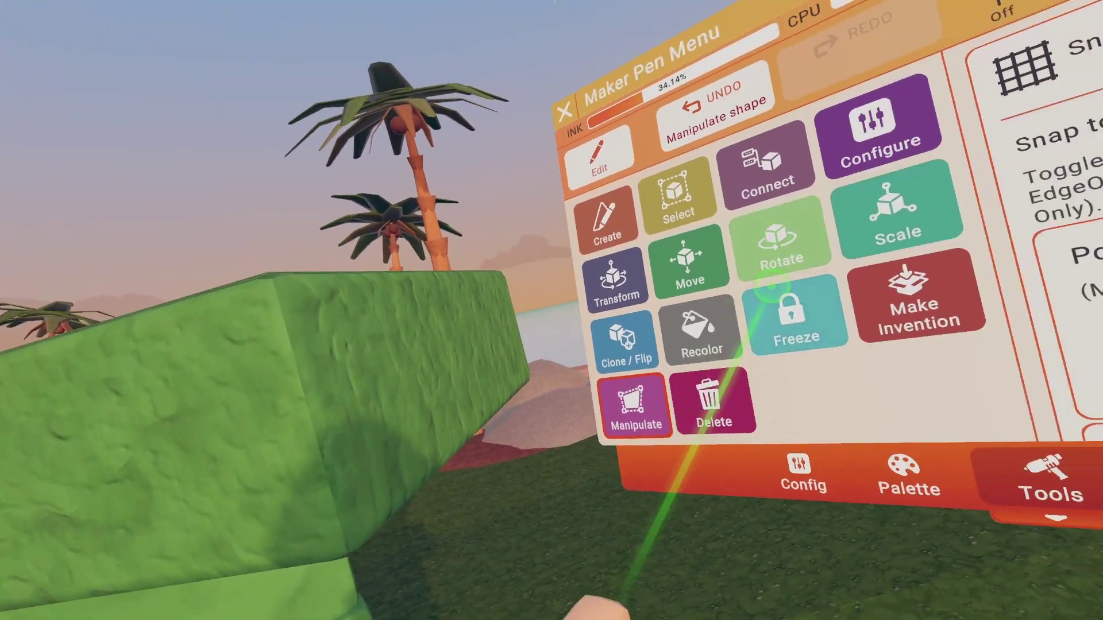
- Delete the reshaped upper green block with the Delete tool
click(712, 408)
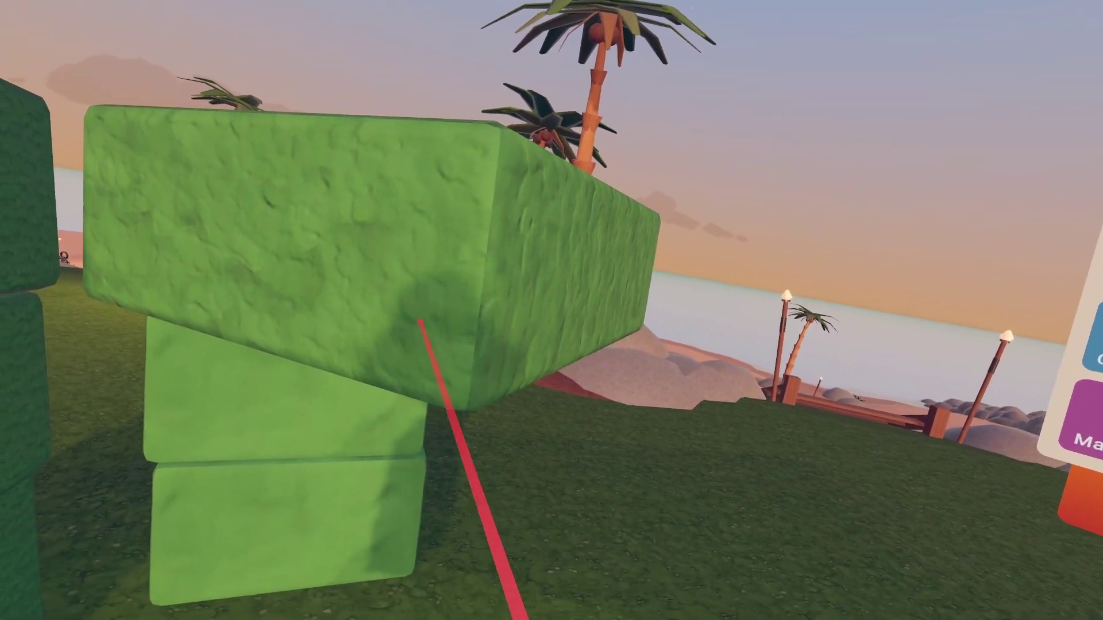
click(432, 336)
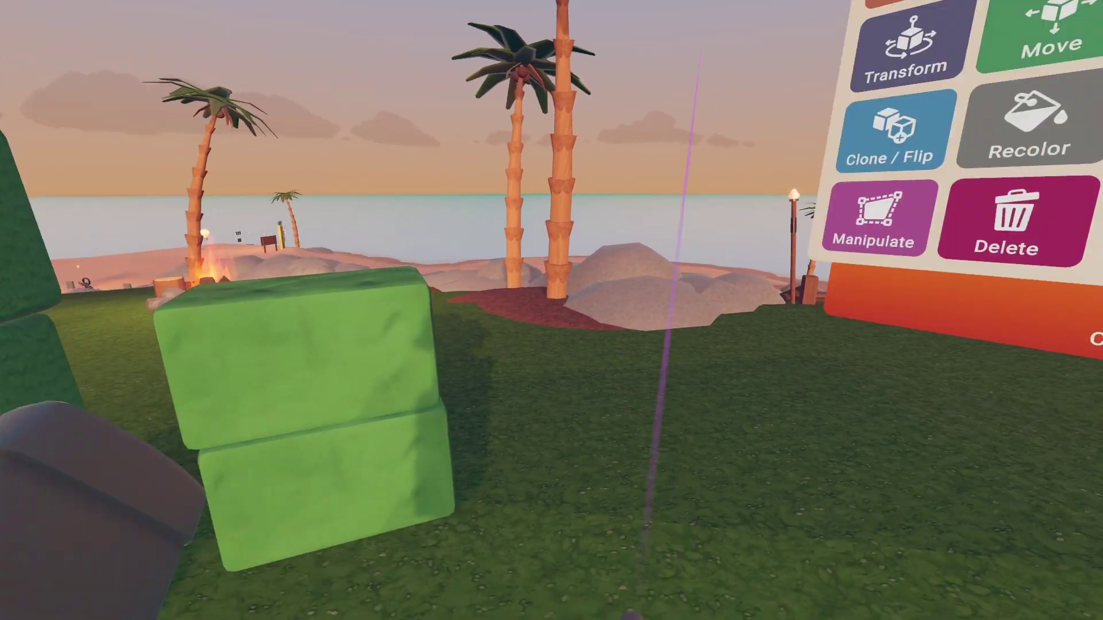
click(643, 209)
click(637, 213)
- Open the remaining upper green block for editing and stretch it upward from its top handle
click(345, 406)
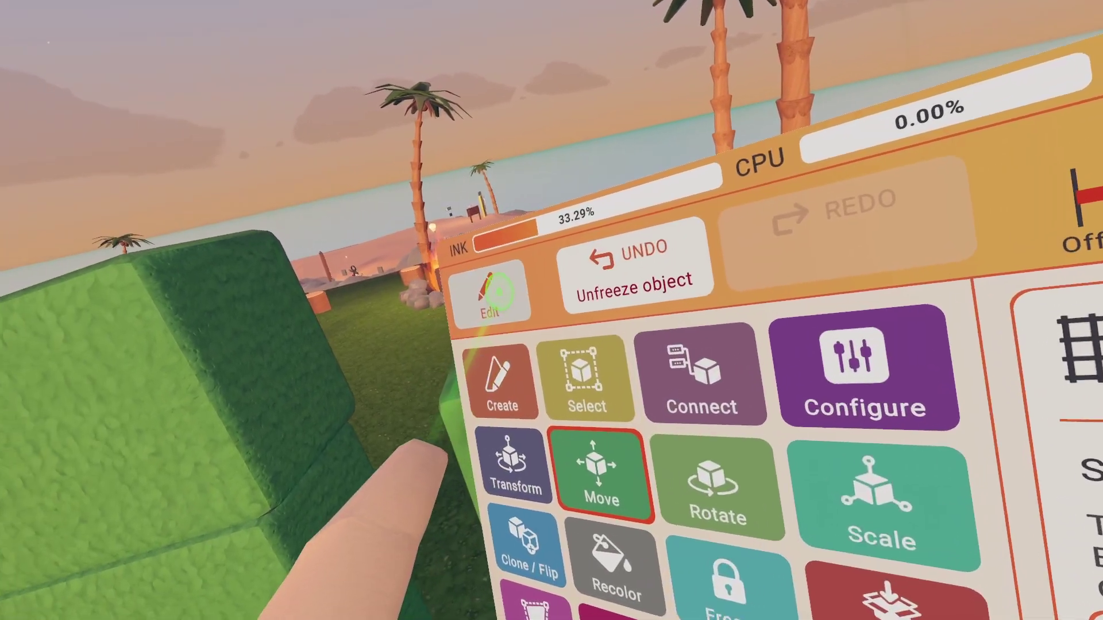
click(509, 290)
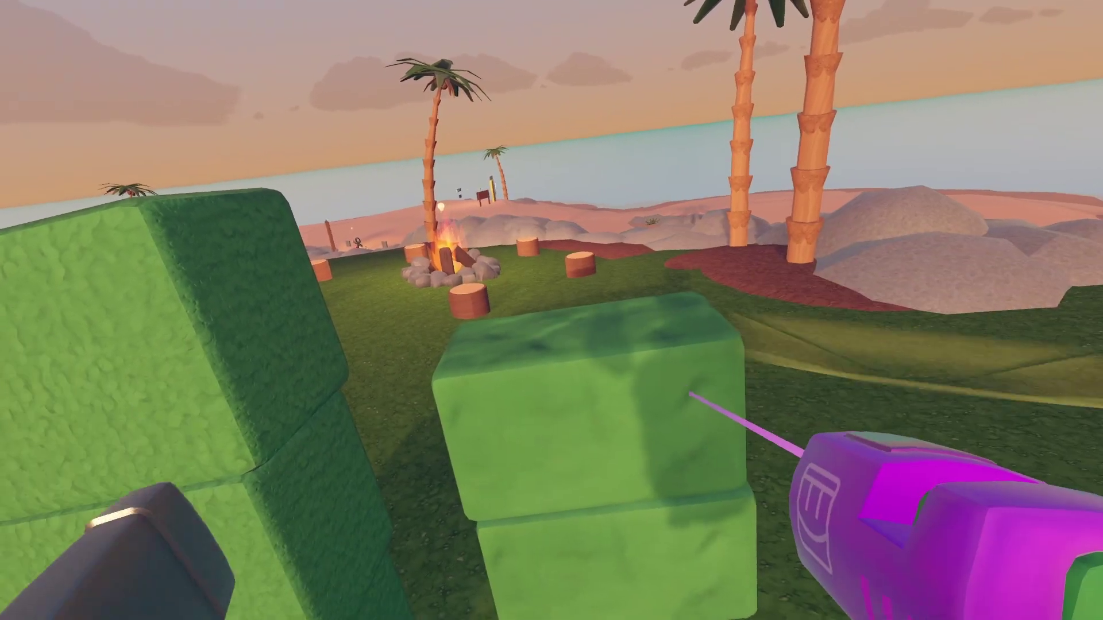
click(584, 379)
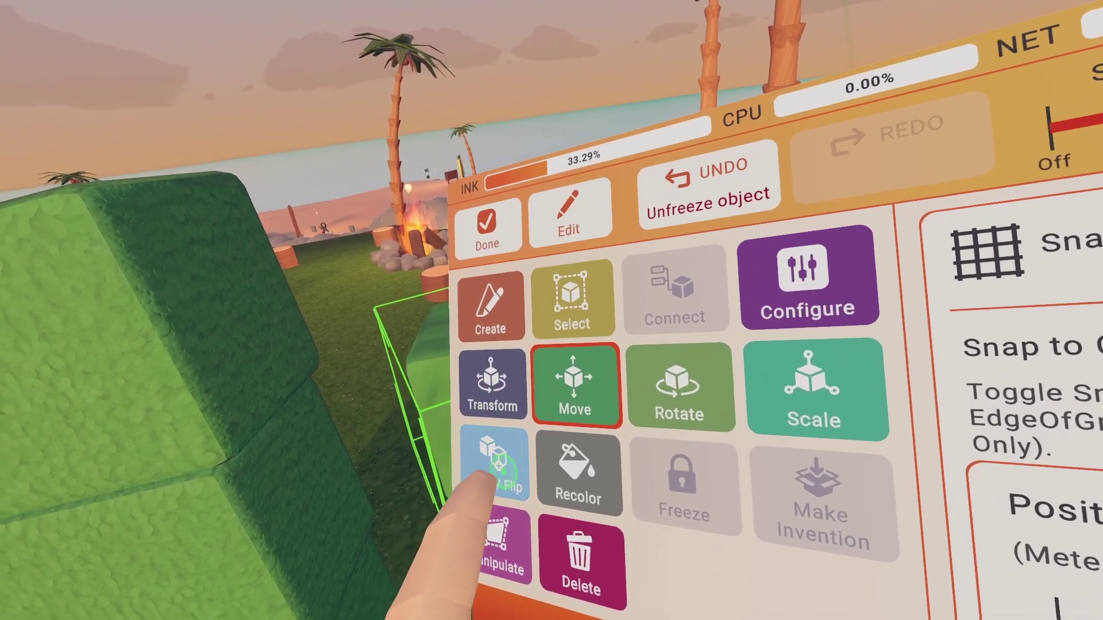
click(813, 390)
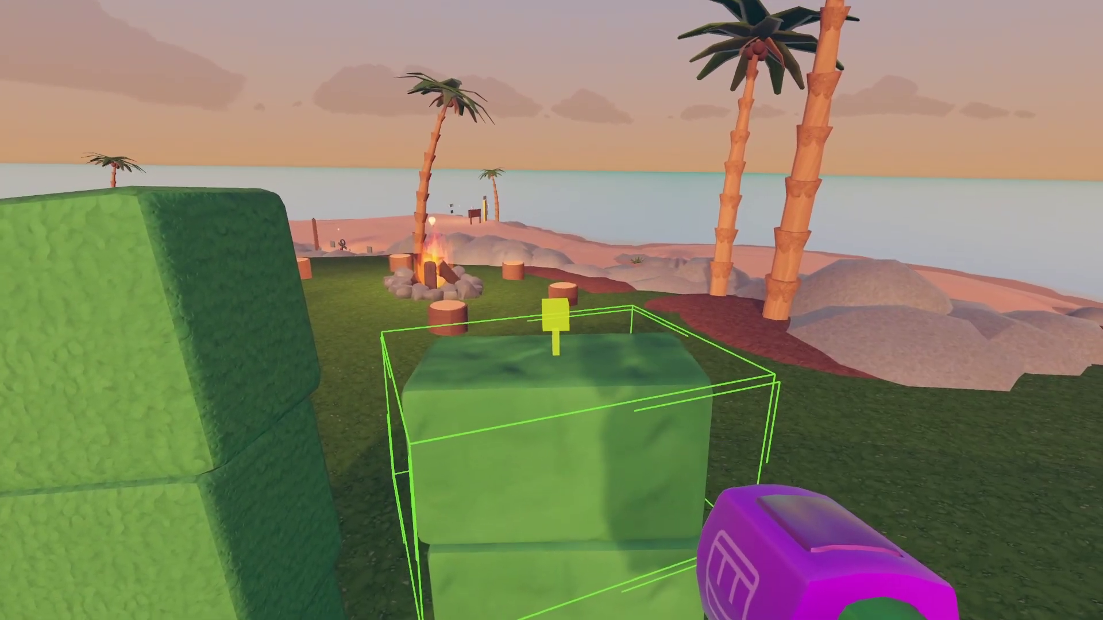
drag(556, 315, 542, 204)
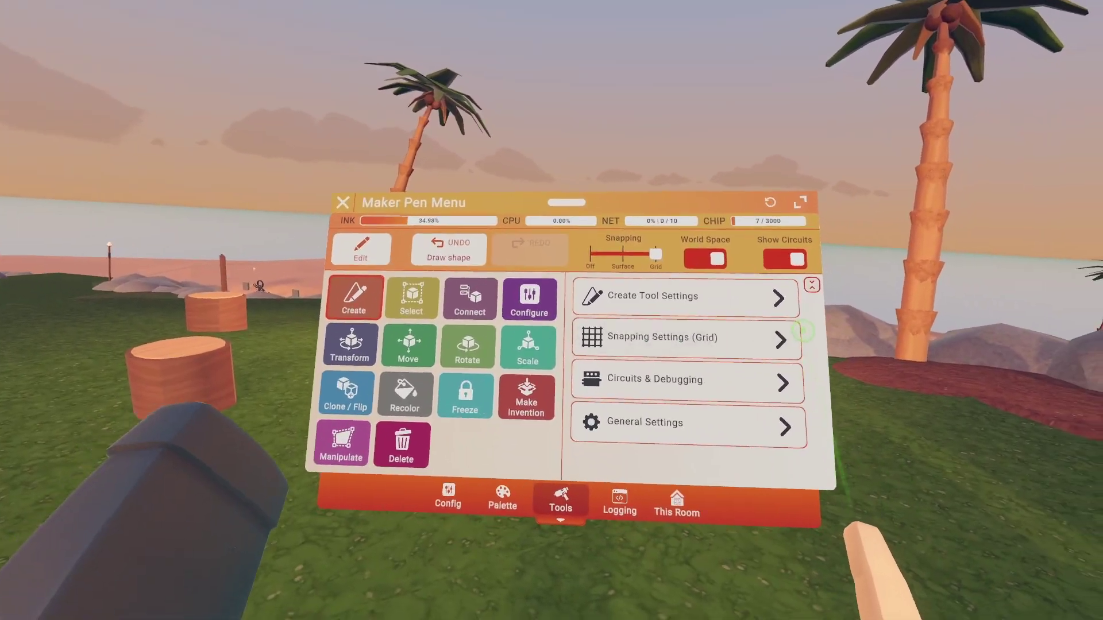
- Create a Sphere, a Cylinder and a Wedge from the palette's Shapes
click(503, 500)
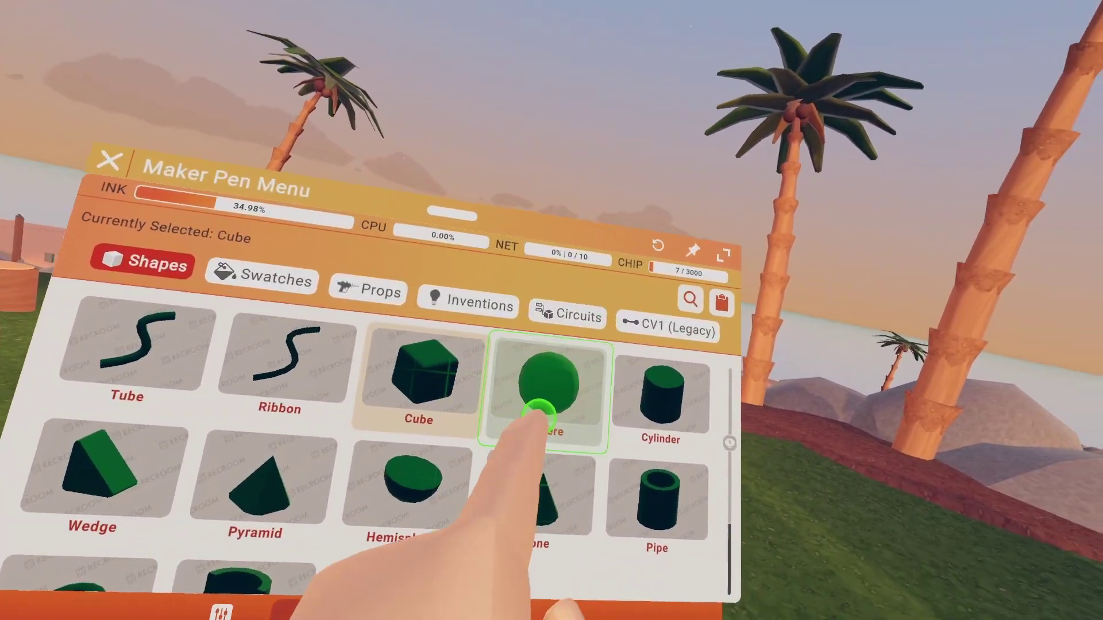
click(537, 413)
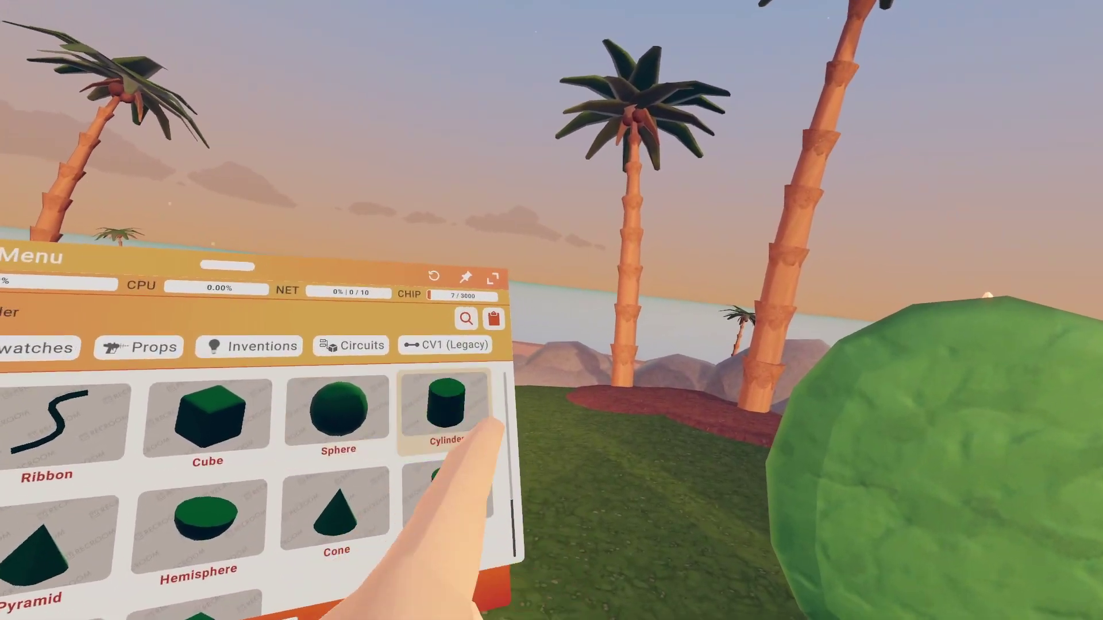
click(450, 423)
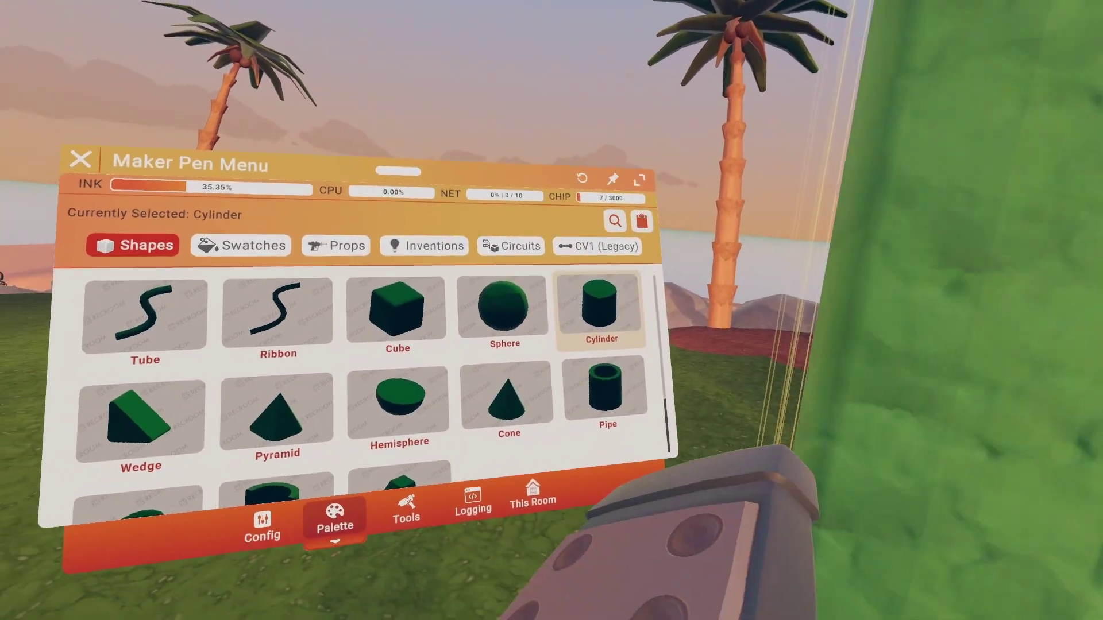
click(136, 428)
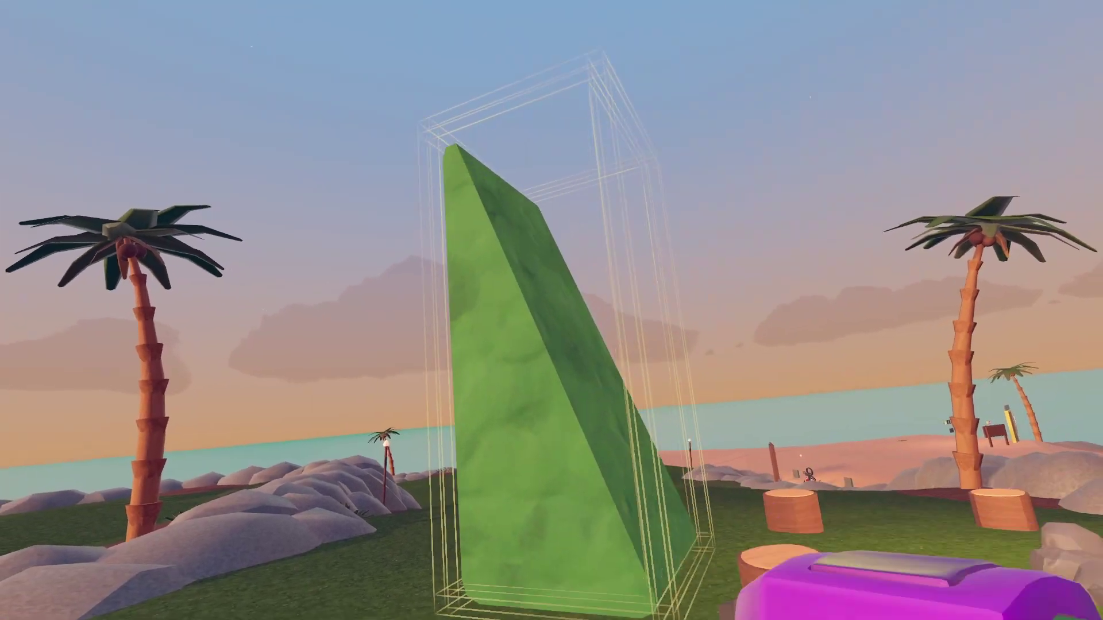
- Create a Pyramid, a Hemisphere and a Cone from the palette's Shapes
click(536, 443)
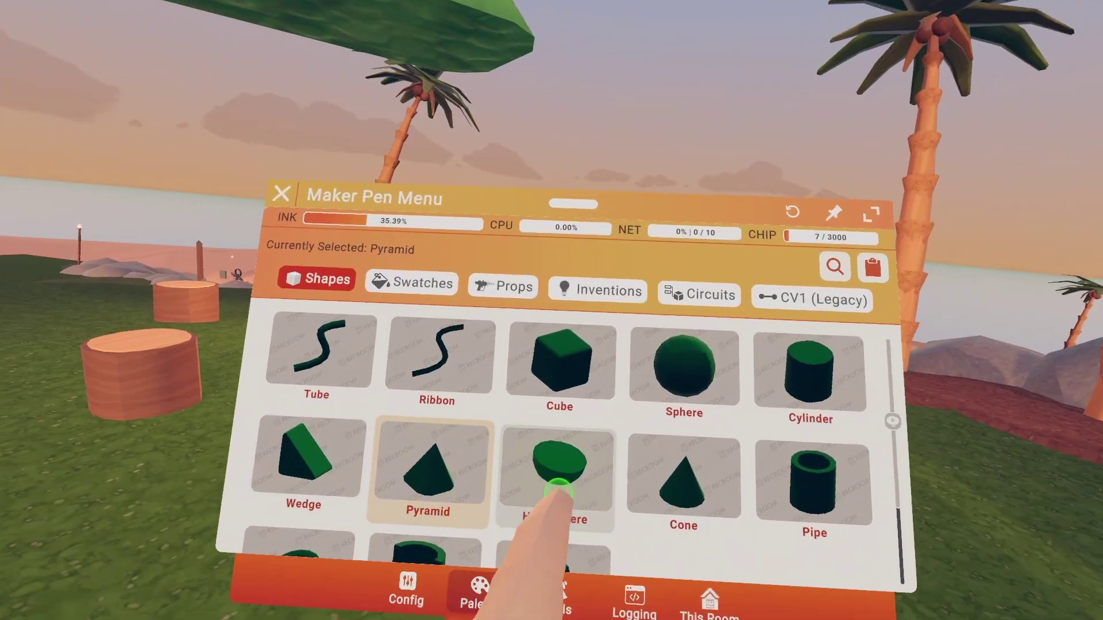
click(555, 488)
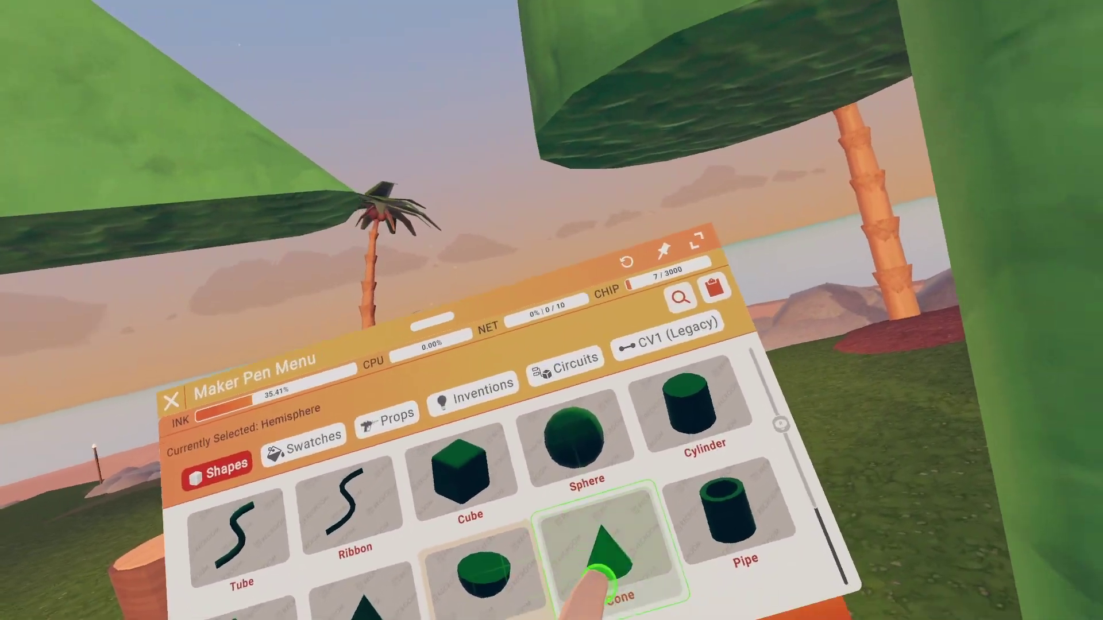
click(599, 581)
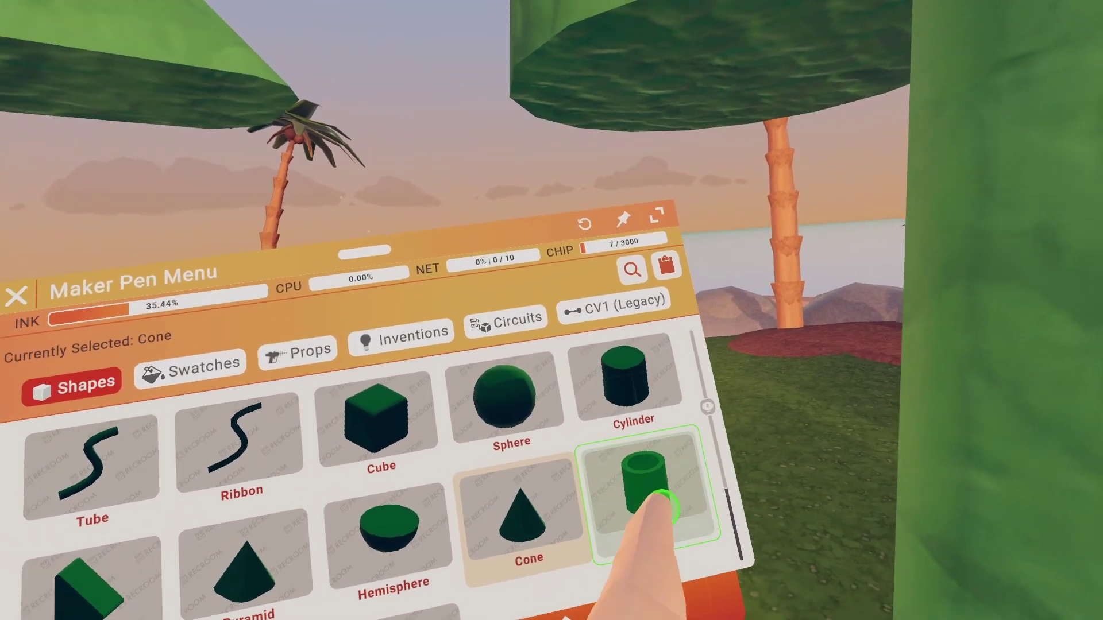
- Create a Pipe and a Donut from the palette's Shapes
click(657, 505)
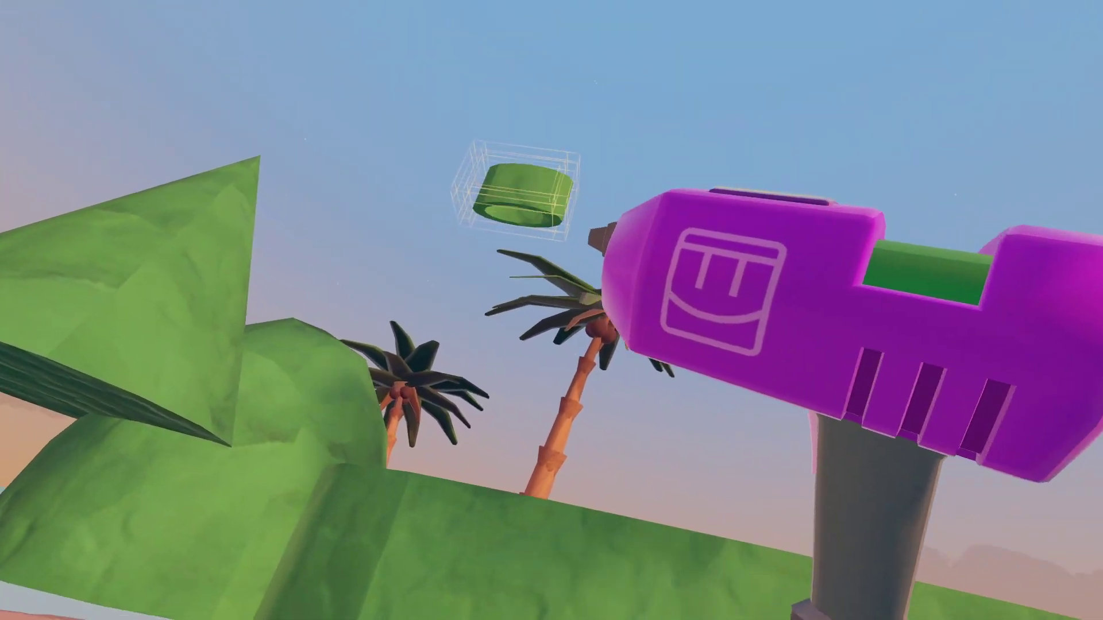
drag(592, 236, 994, 511)
scroll(465, 427, down, 2)
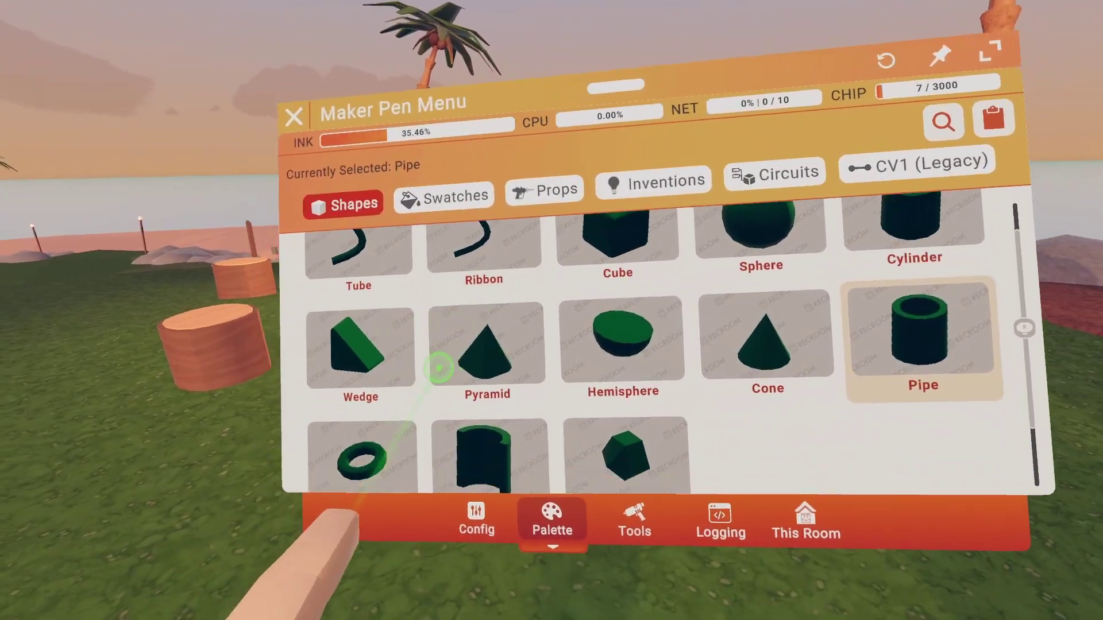
click(504, 394)
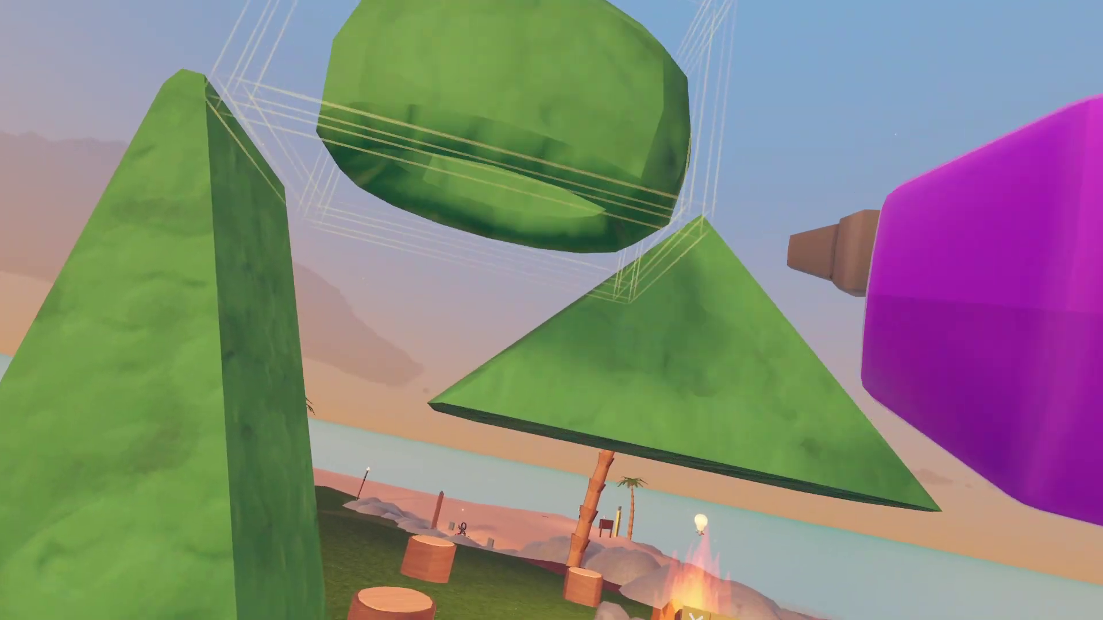
drag(790, 251, 741, 178)
- Create a HalfPipe and a Diamond from the palette's Shapes
click(578, 550)
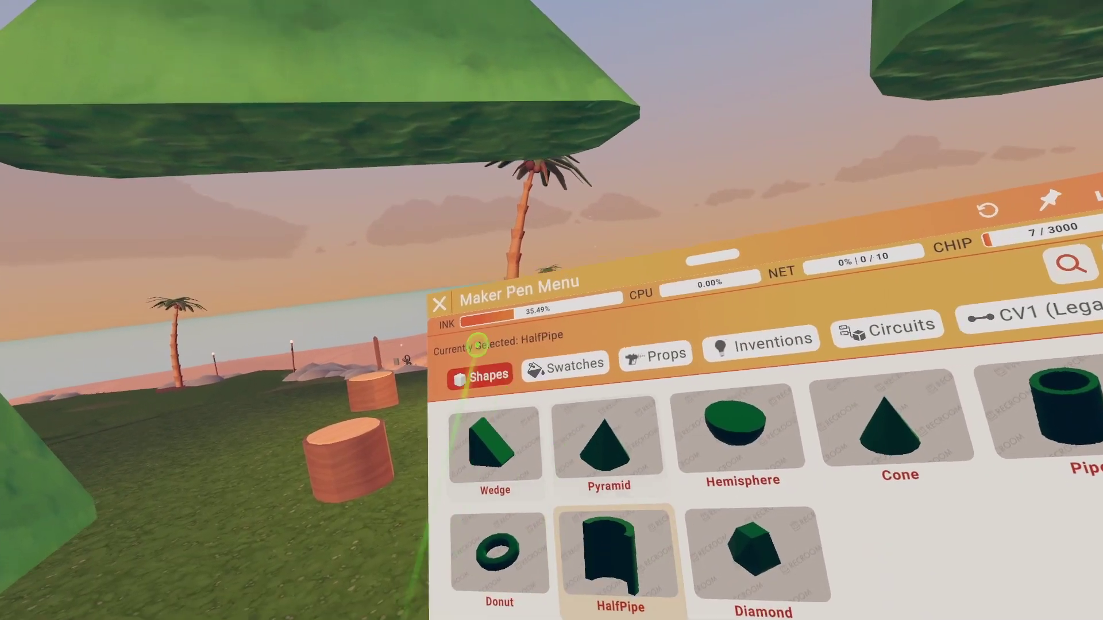
drag(634, 373, 637, 368)
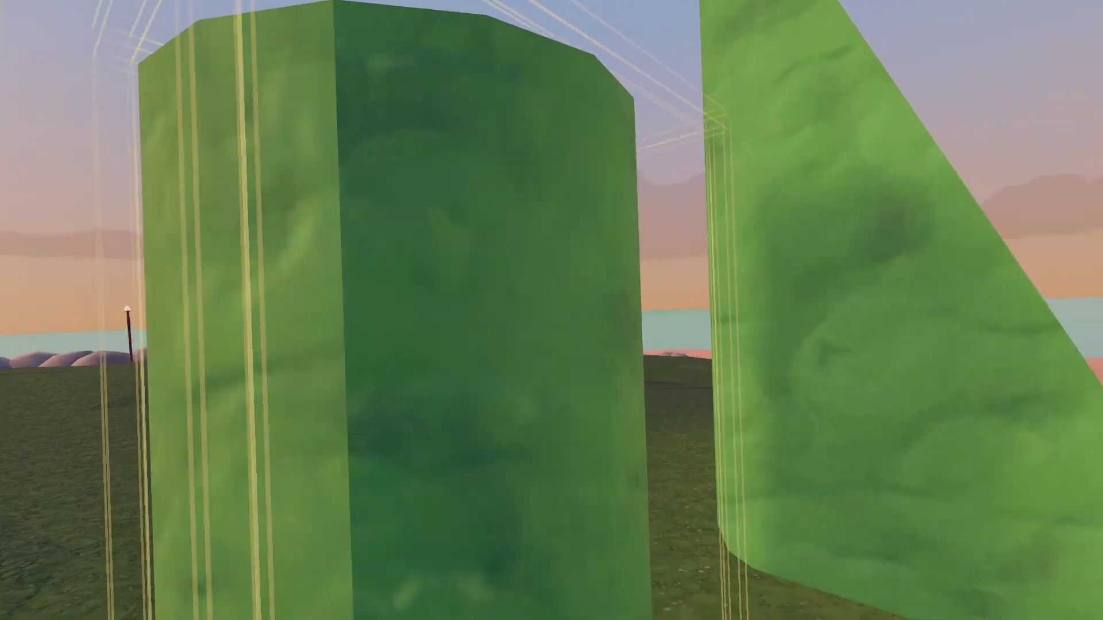
click(561, 578)
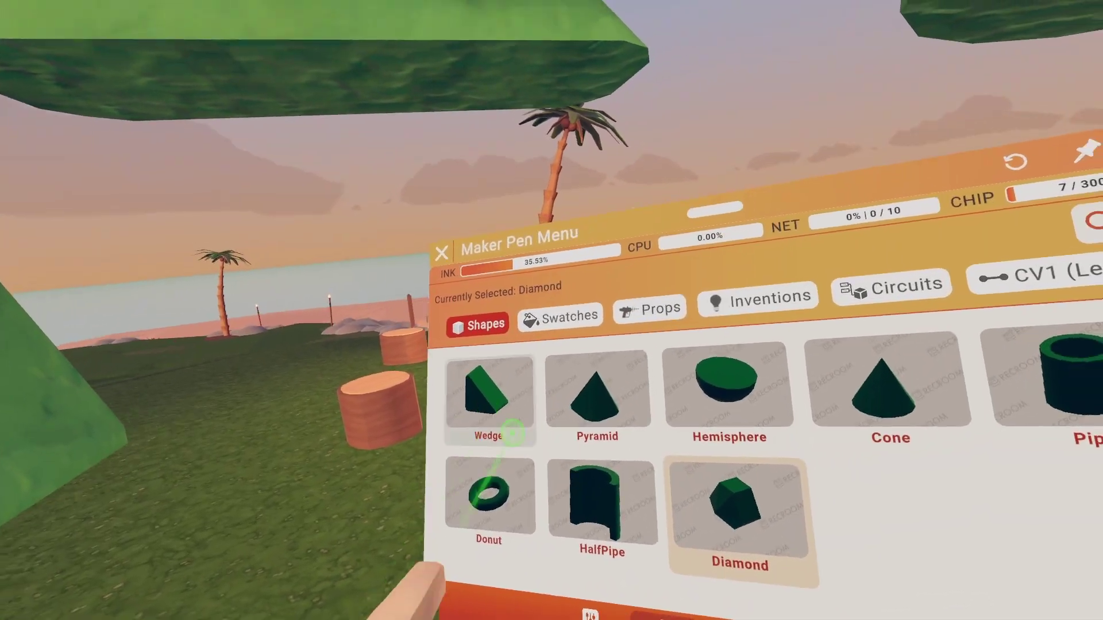
- Choose the Tube and then the Ribbon from the palette's Shapes
scroll(504, 435, up, 2)
click(469, 431)
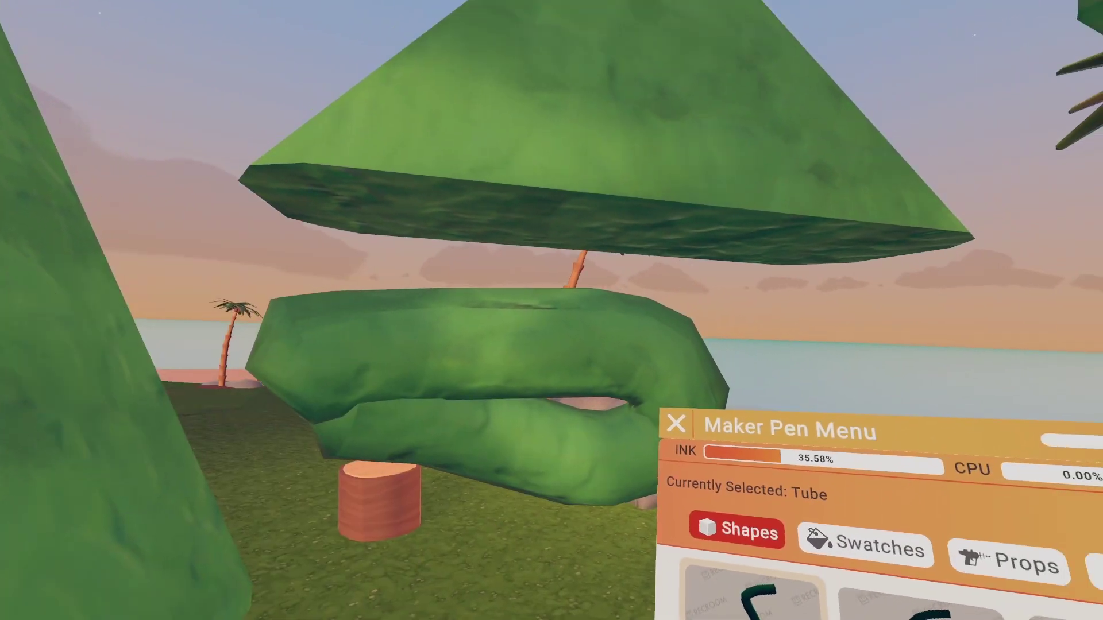
click(919, 609)
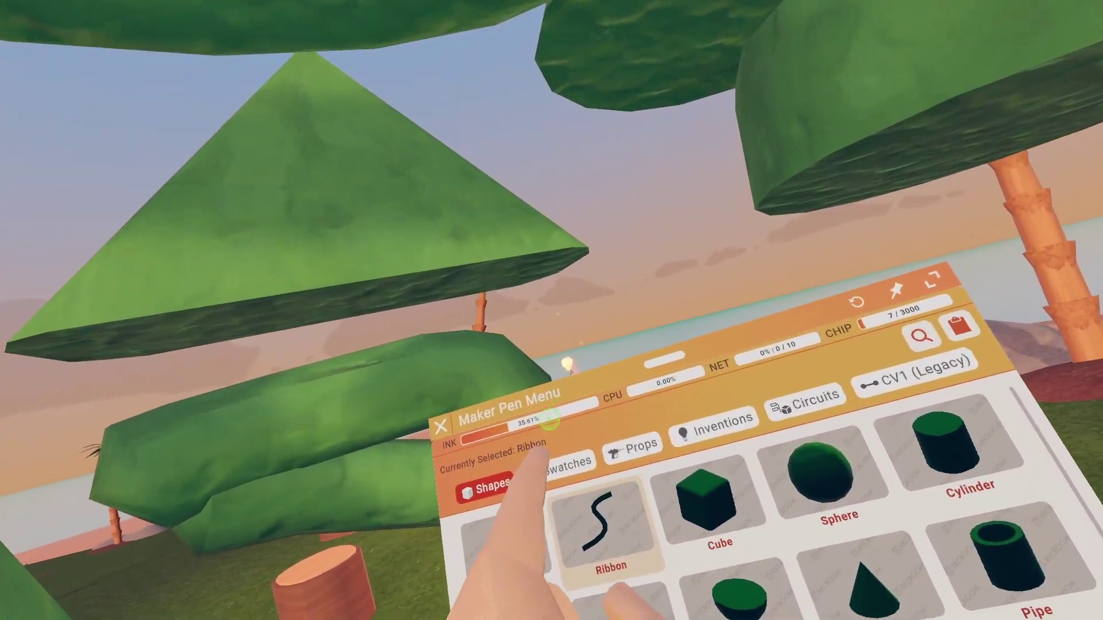
- Pick the Lavender Cardboard 100% swatch and then the Peridot Carpet 462% swatch from the palette
click(557, 424)
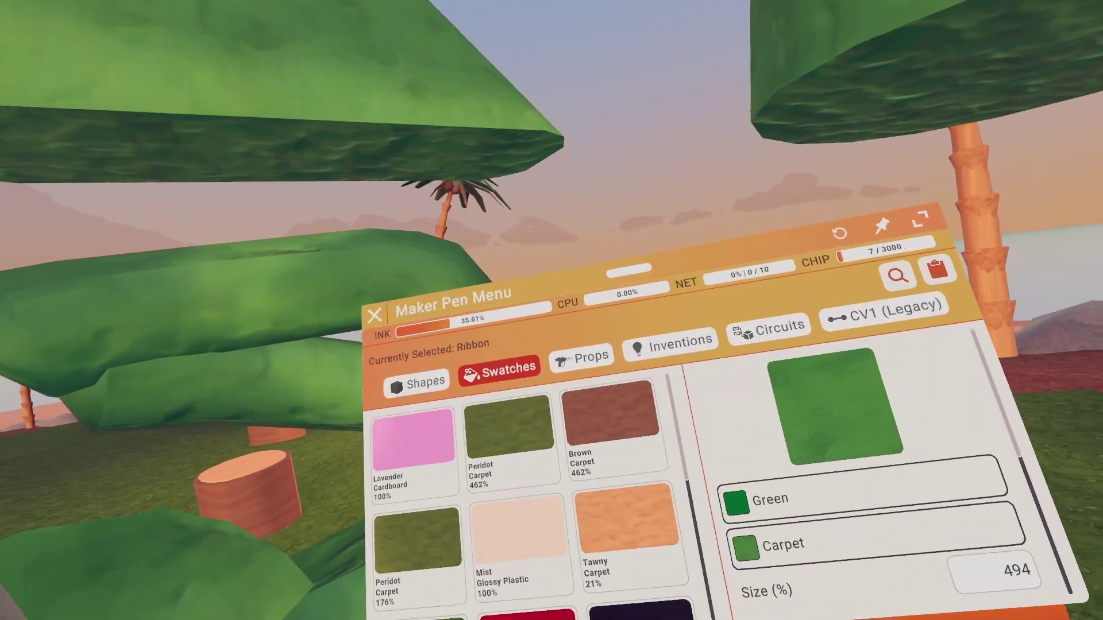
click(398, 438)
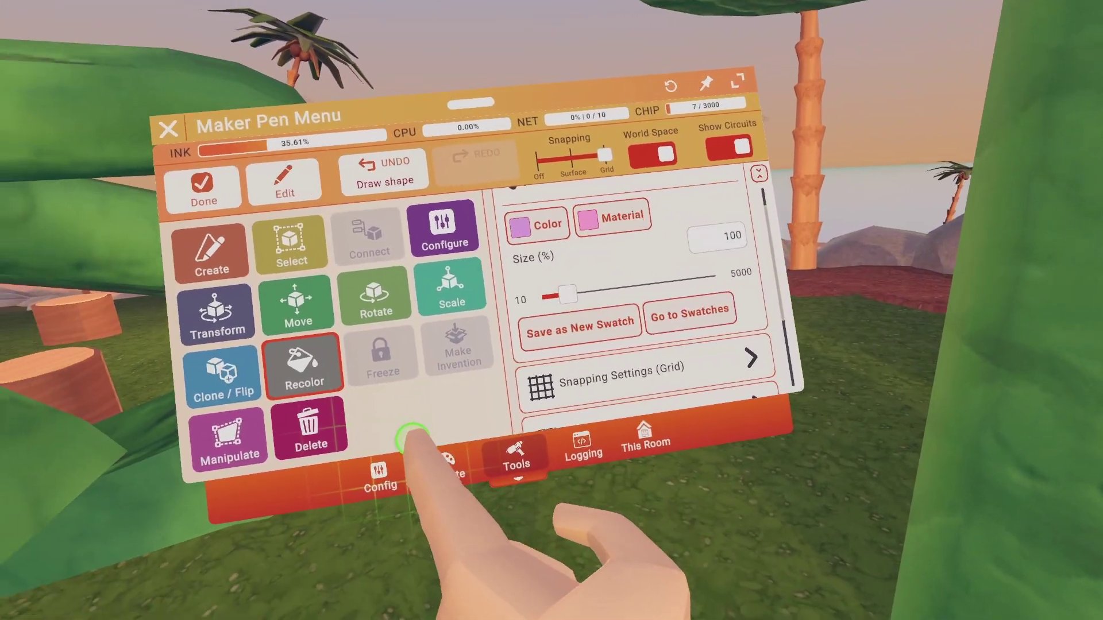
click(343, 556)
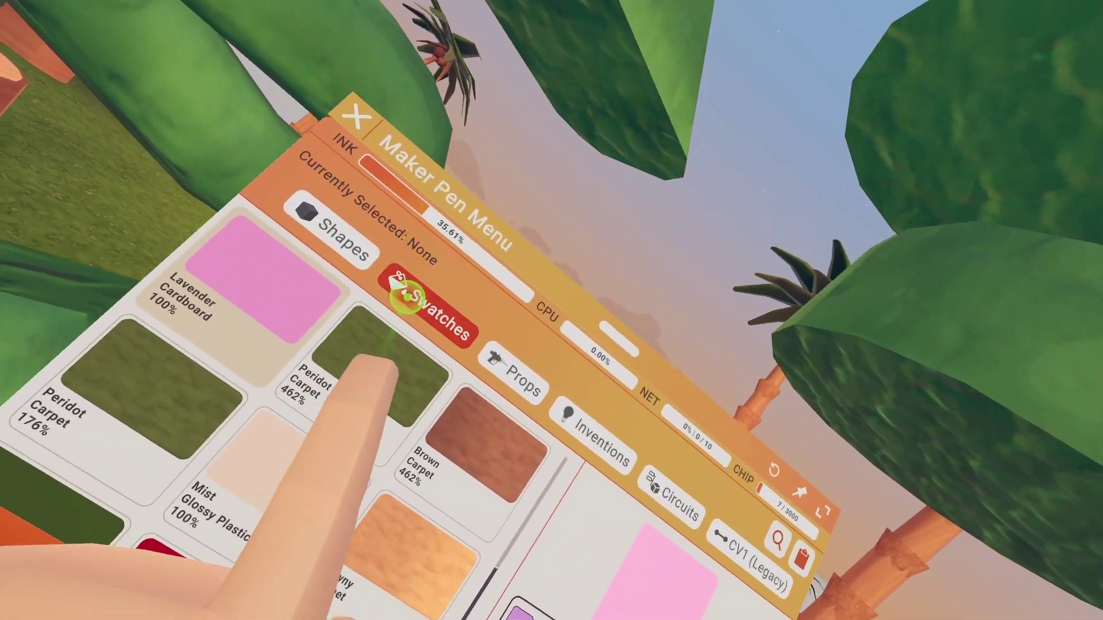
click(345, 365)
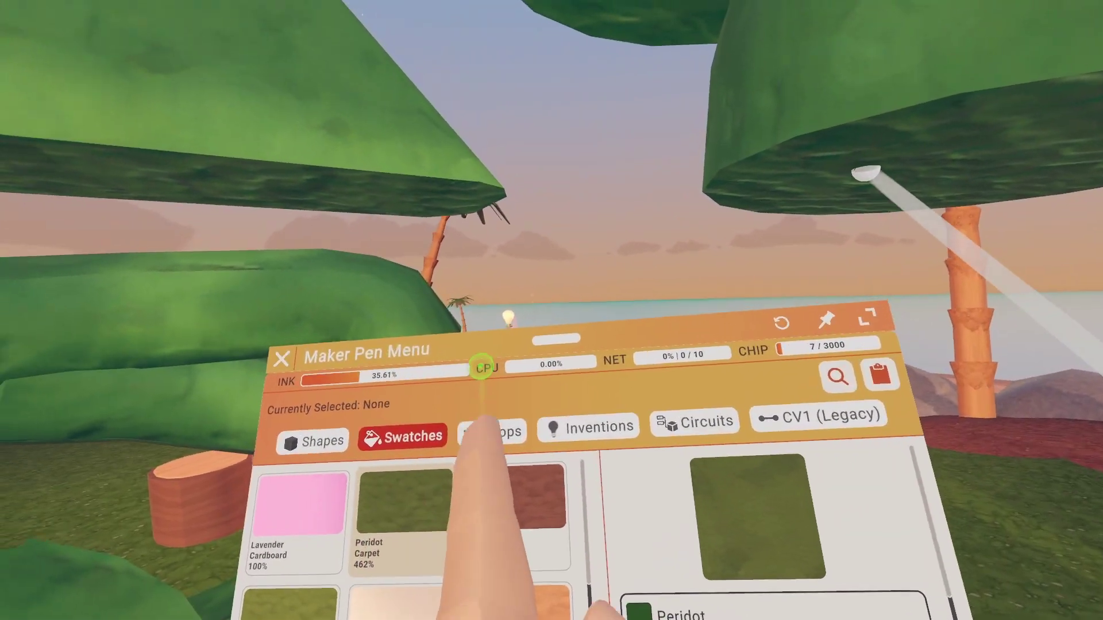
- Create a 50s Car, an AC Unit and an Andy Standee from the palette's Props
click(438, 369)
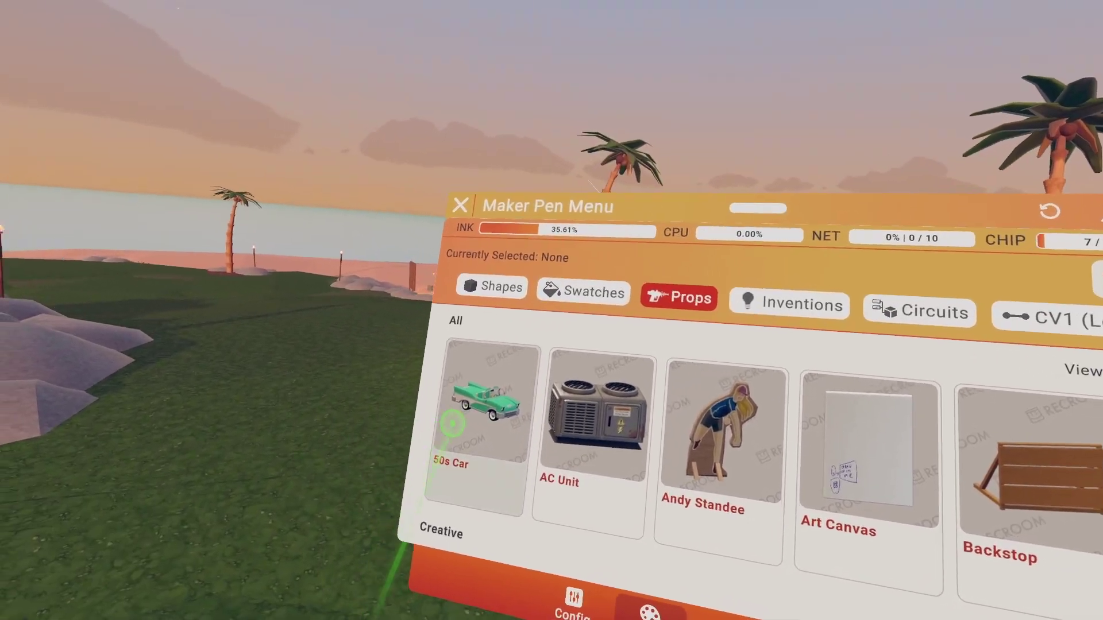
click(453, 423)
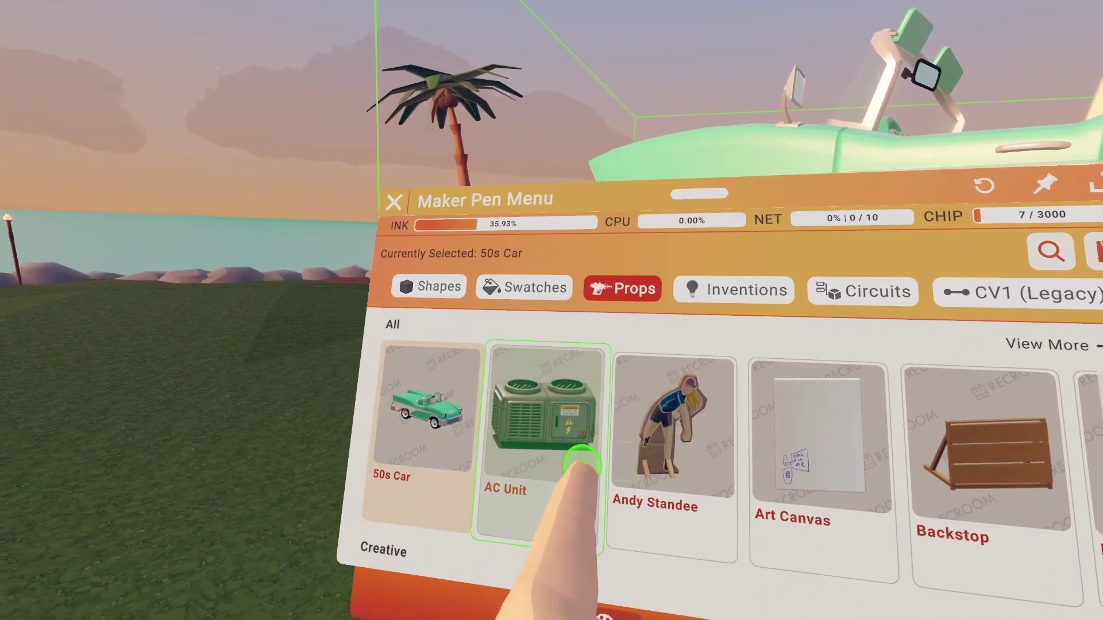
click(581, 462)
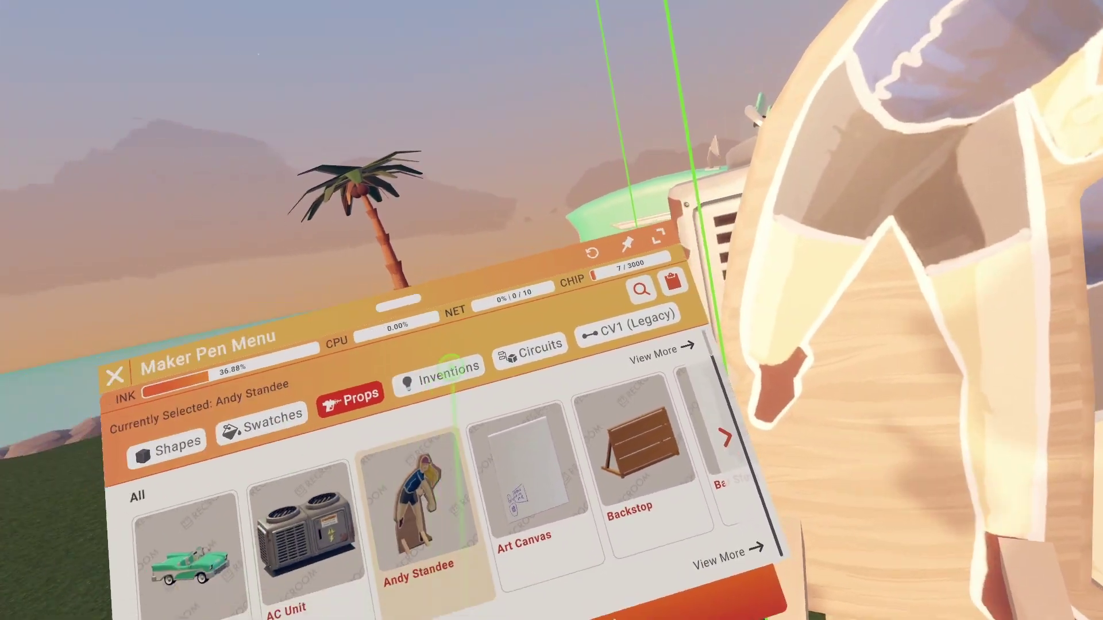
- Create an Art Canvas, a Backstop, a Bar Stool and a Barrel from the palette's Props
click(370, 391)
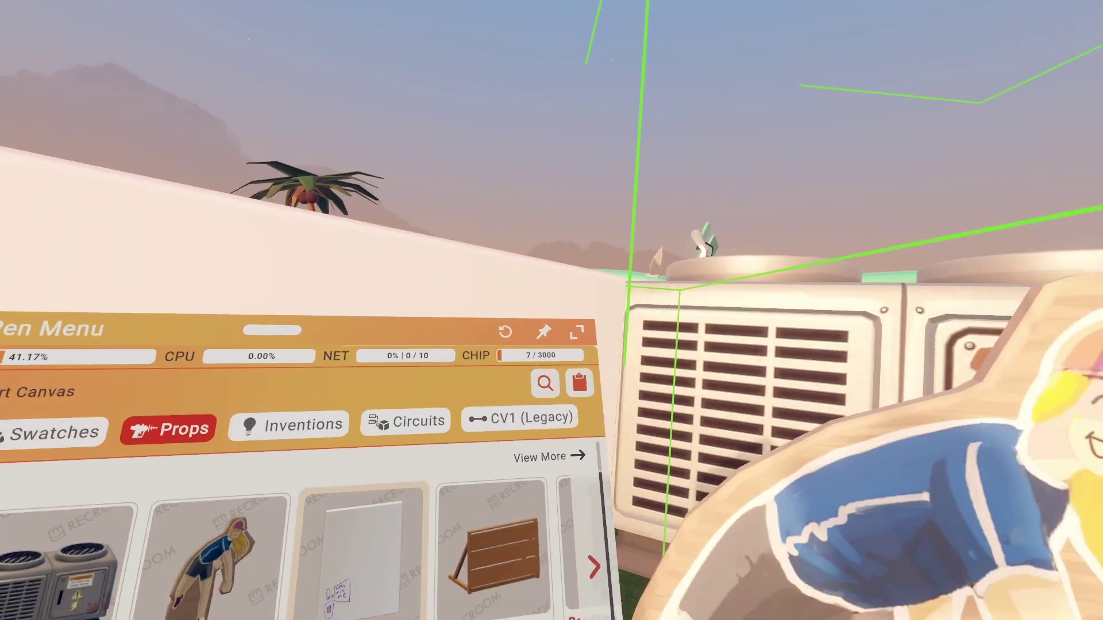
click(491, 549)
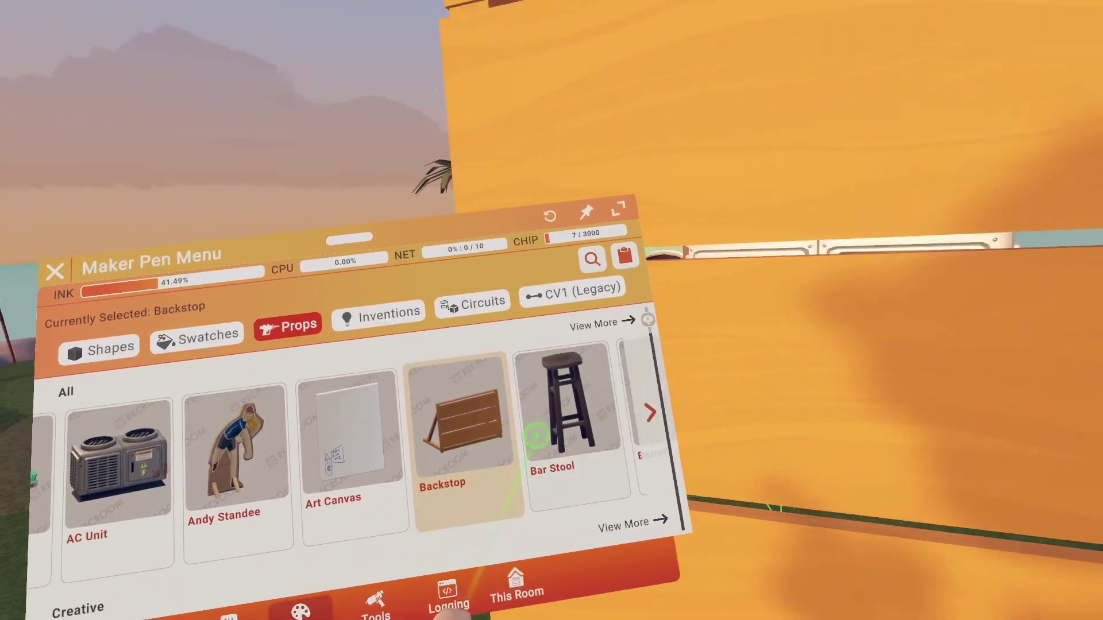
click(537, 436)
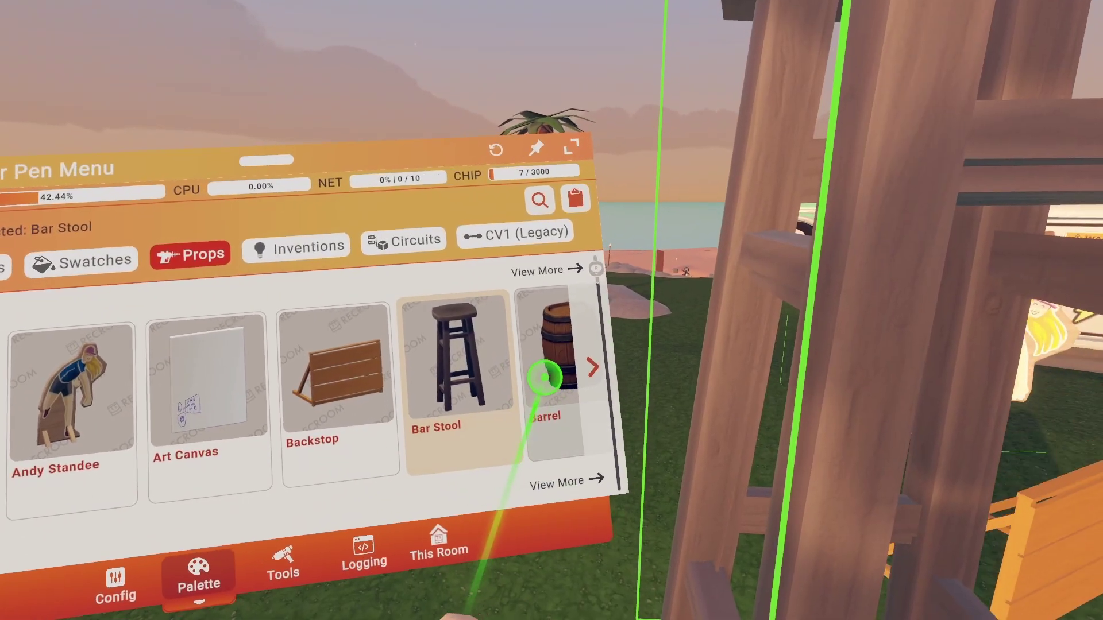
click(534, 413)
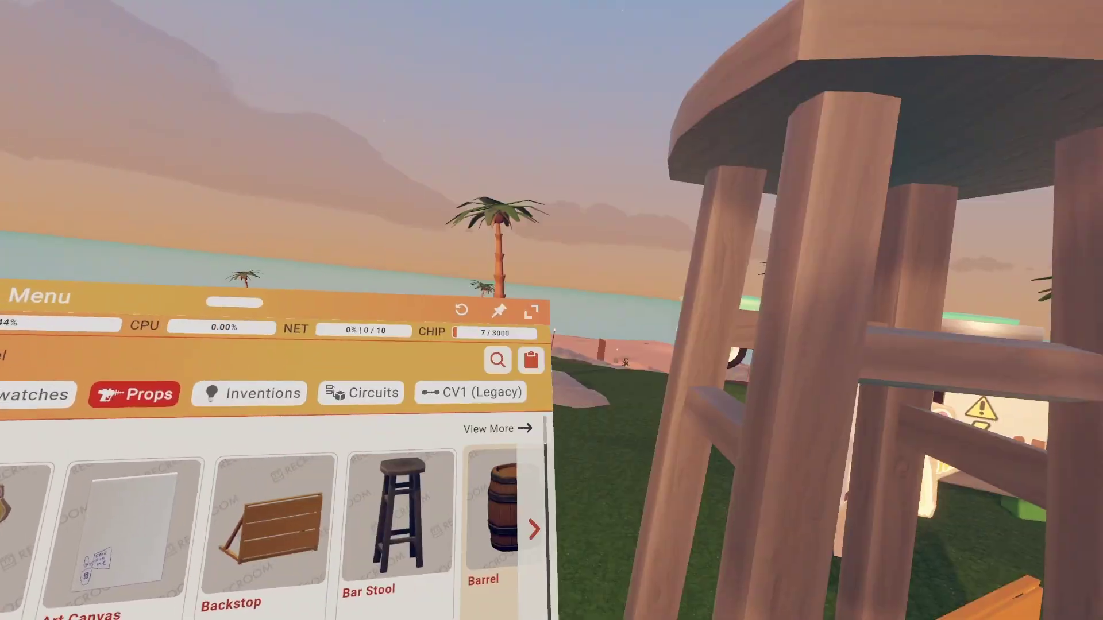
- Create a Button V1 (Legacy) prop, plus a Booth Seat and a Bookshelf (Tall) from the Furniture props
scroll(510, 426, down, 3)
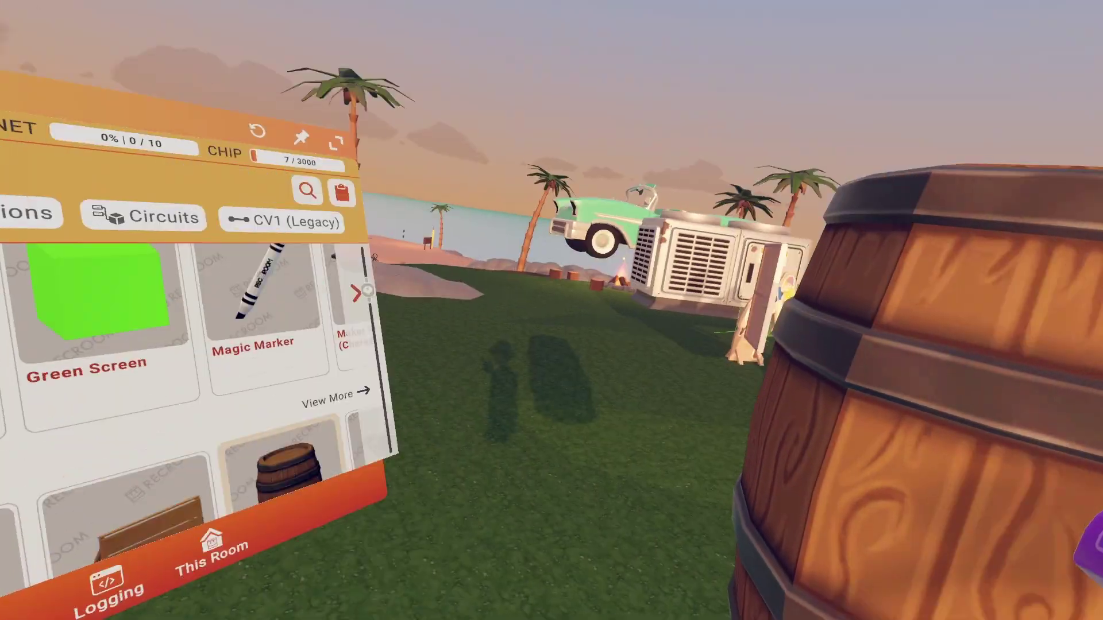
scroll(442, 407, down, 2)
scroll(465, 482, down, 2)
click(323, 463)
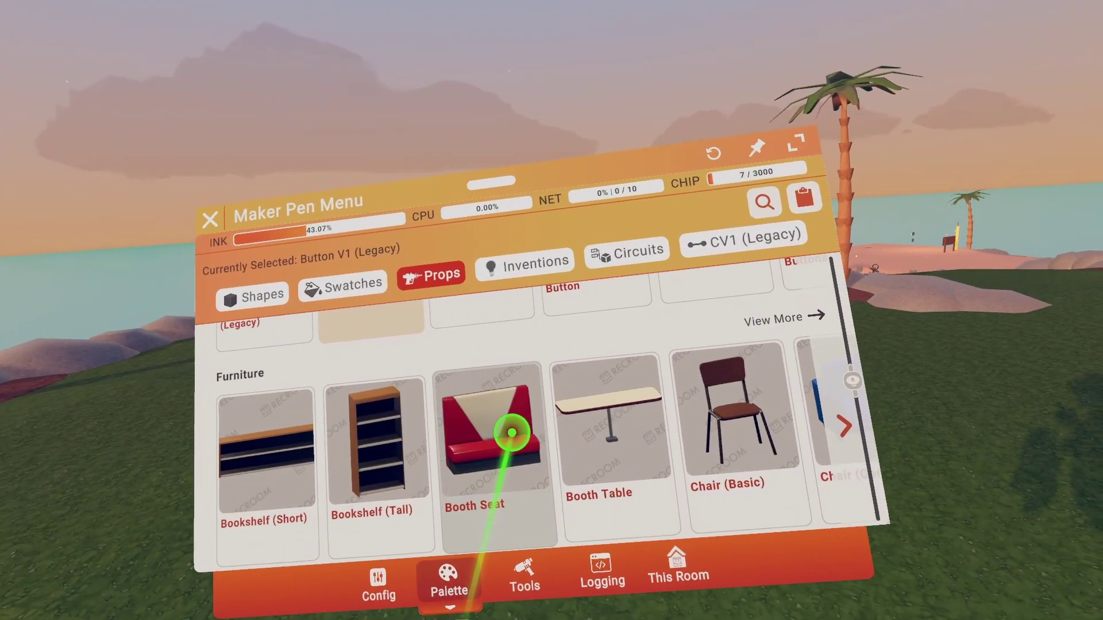
click(509, 431)
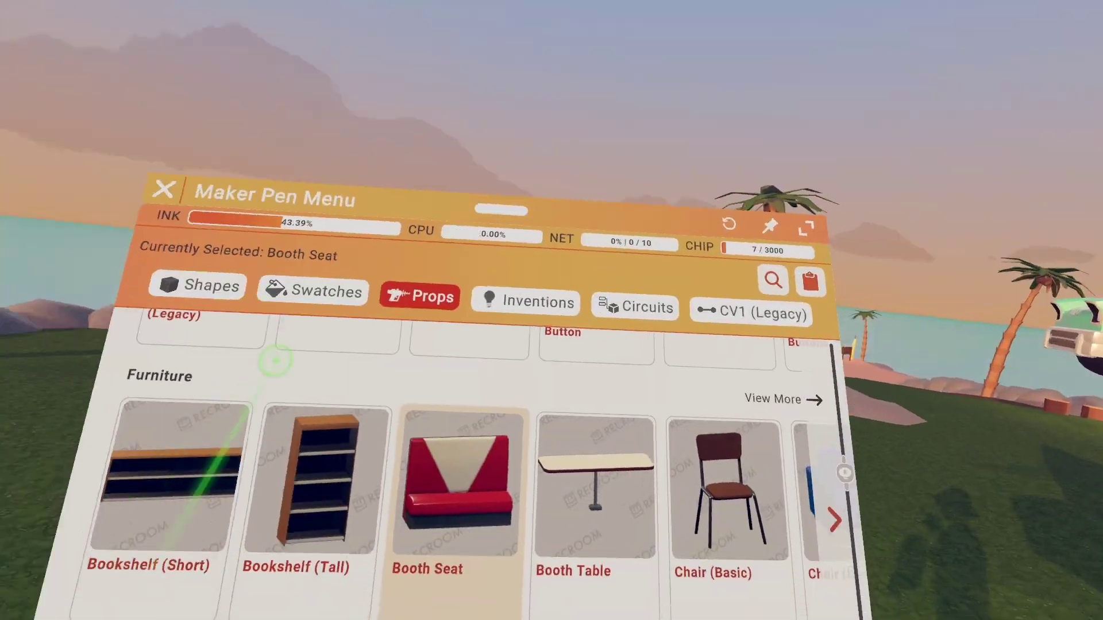
click(316, 483)
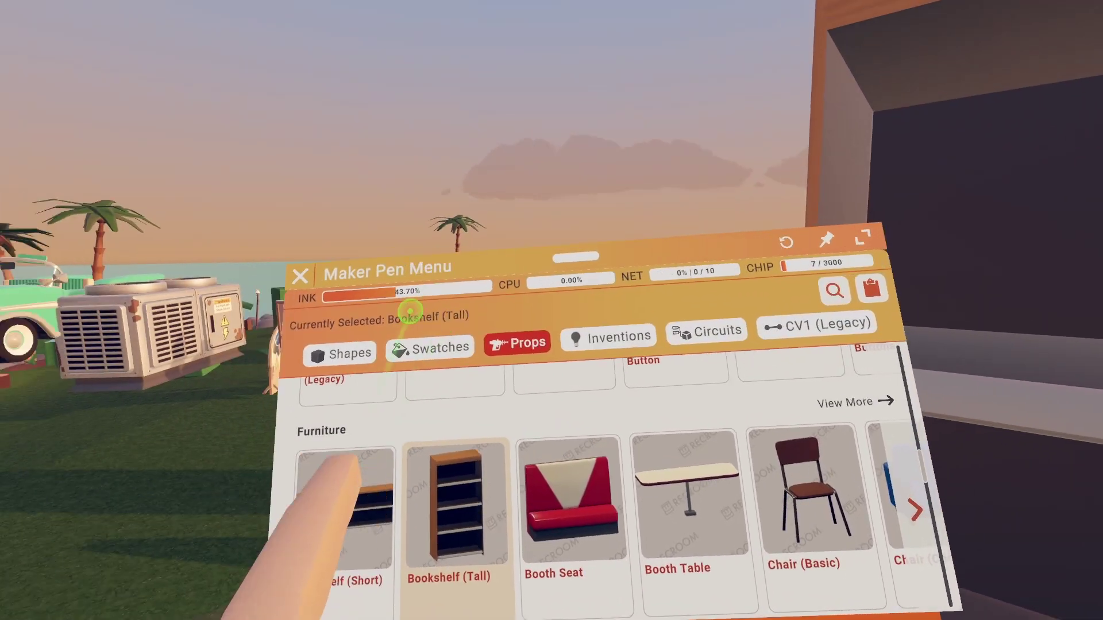
- Show the palette's Inventions and view the store page of the Running Up That Hill invention, then close it
click(377, 209)
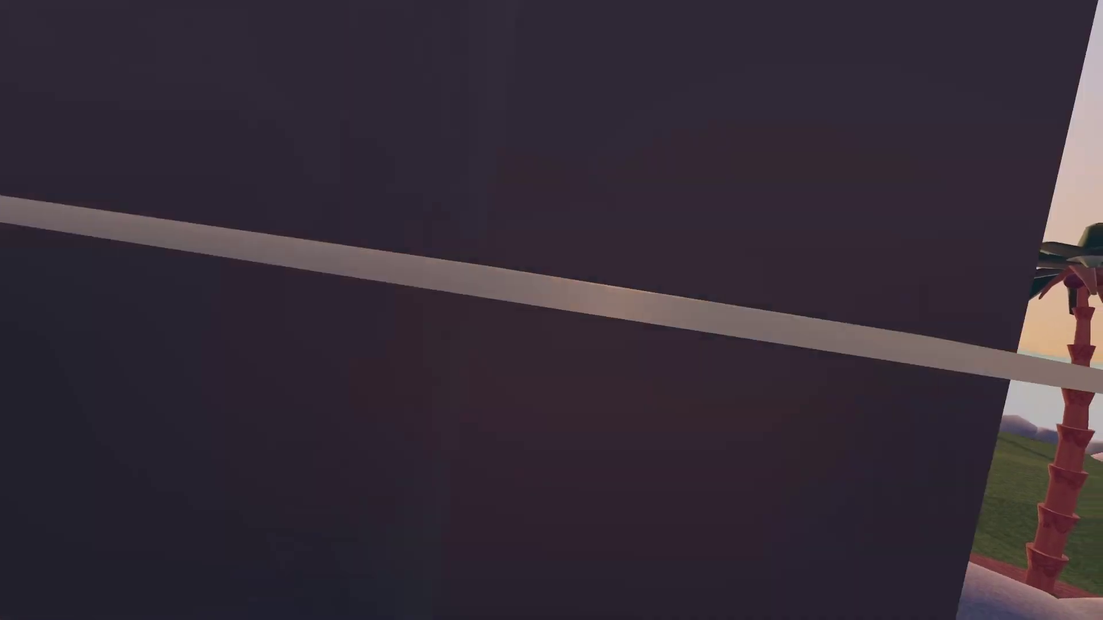
click(638, 320)
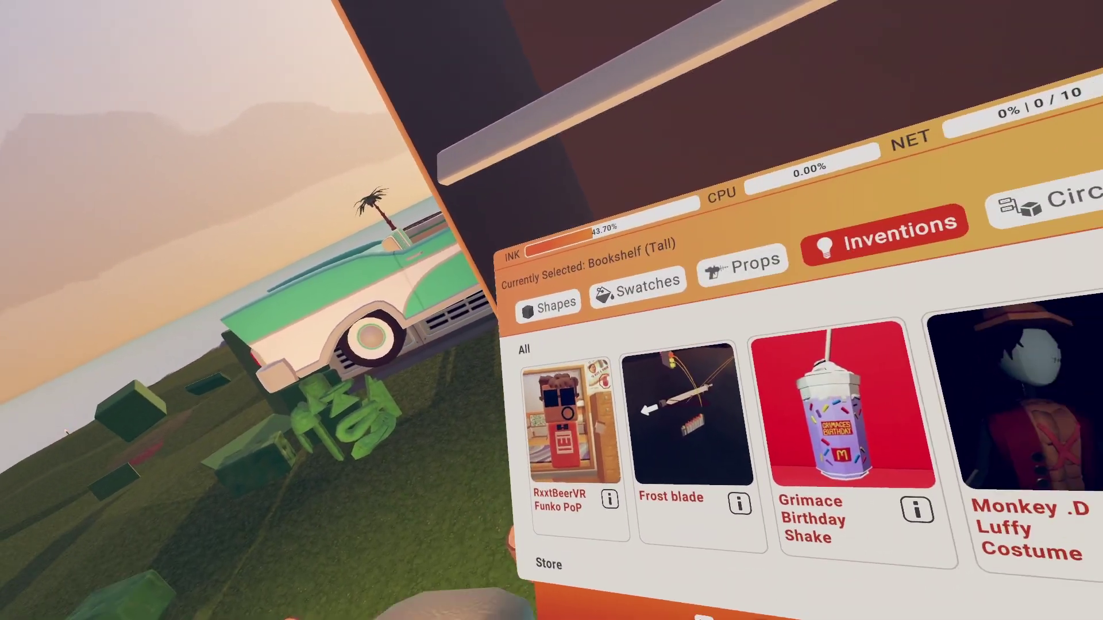
scroll(332, 456, right, 1)
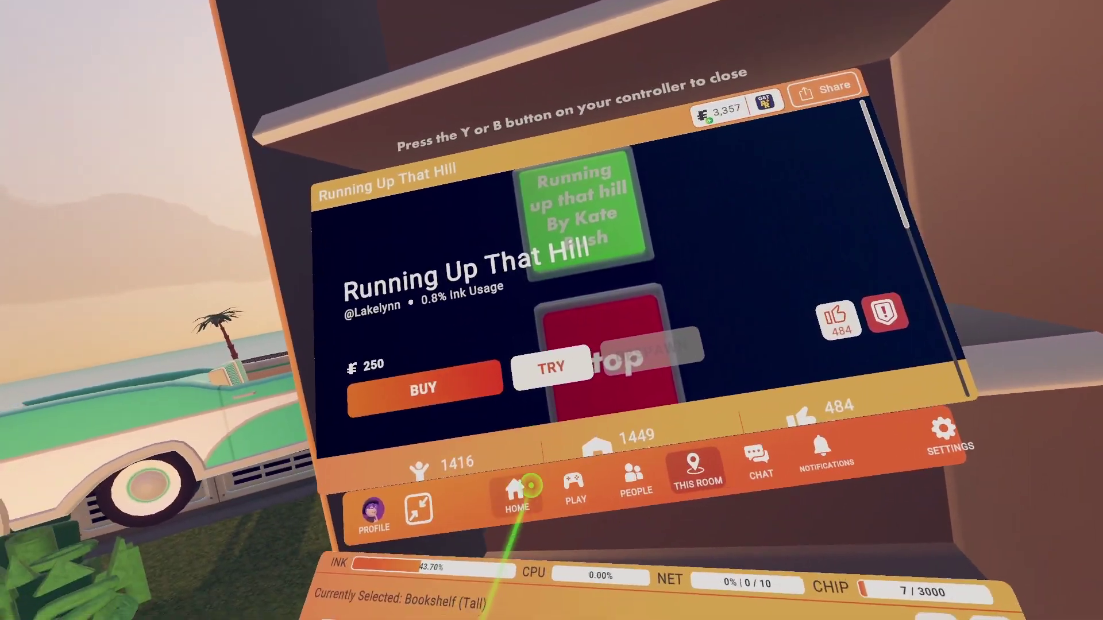
click(373, 509)
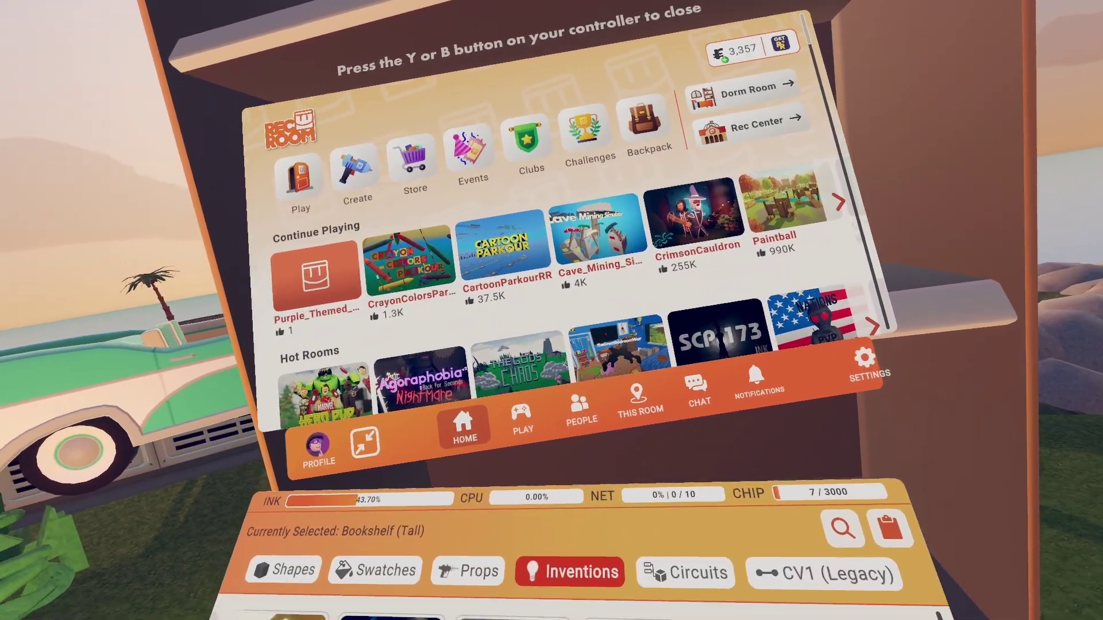
key(Escape)
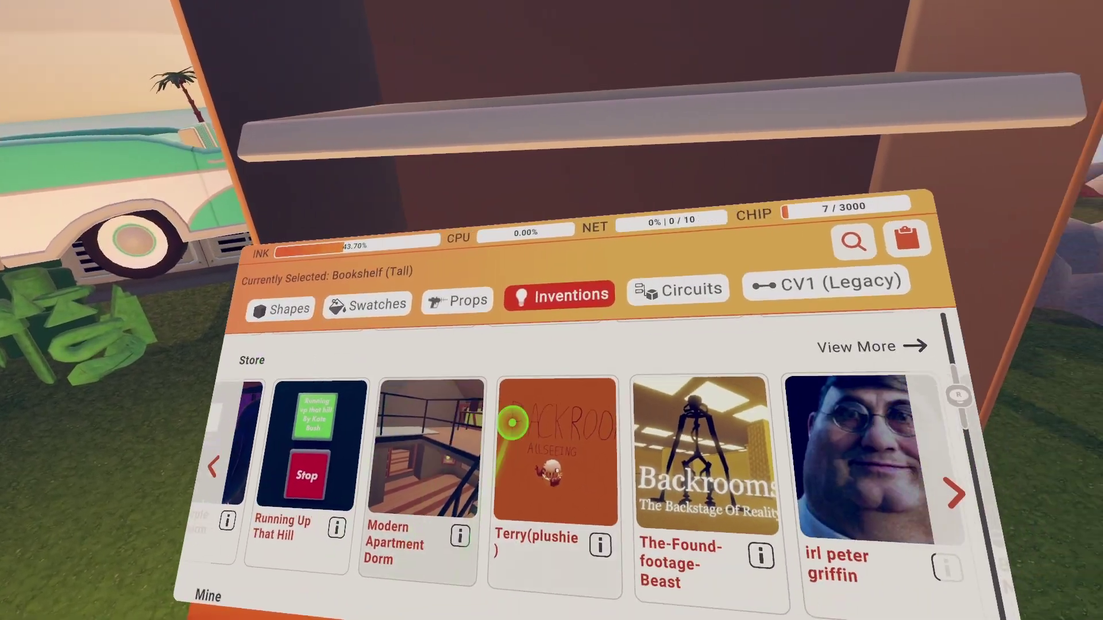
- Browse the Store, Mine, Published, Downloaded and Certified categories of the palette's Inventions
drag(512, 422, 166, 460)
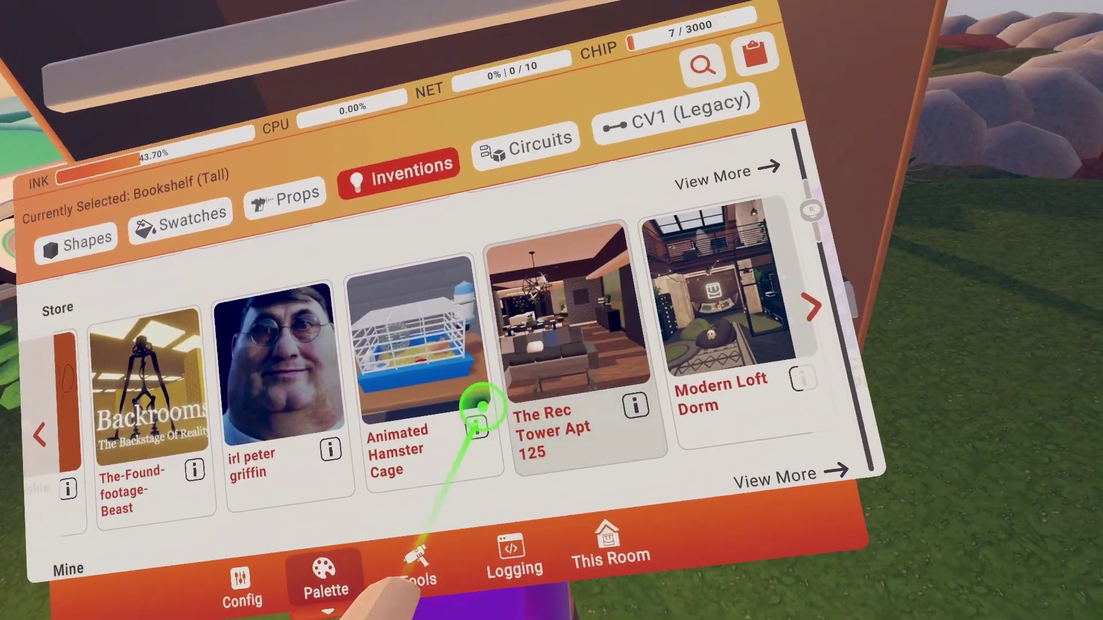
drag(484, 402, 86, 394)
drag(86, 500, 439, 329)
drag(467, 497, 114, 497)
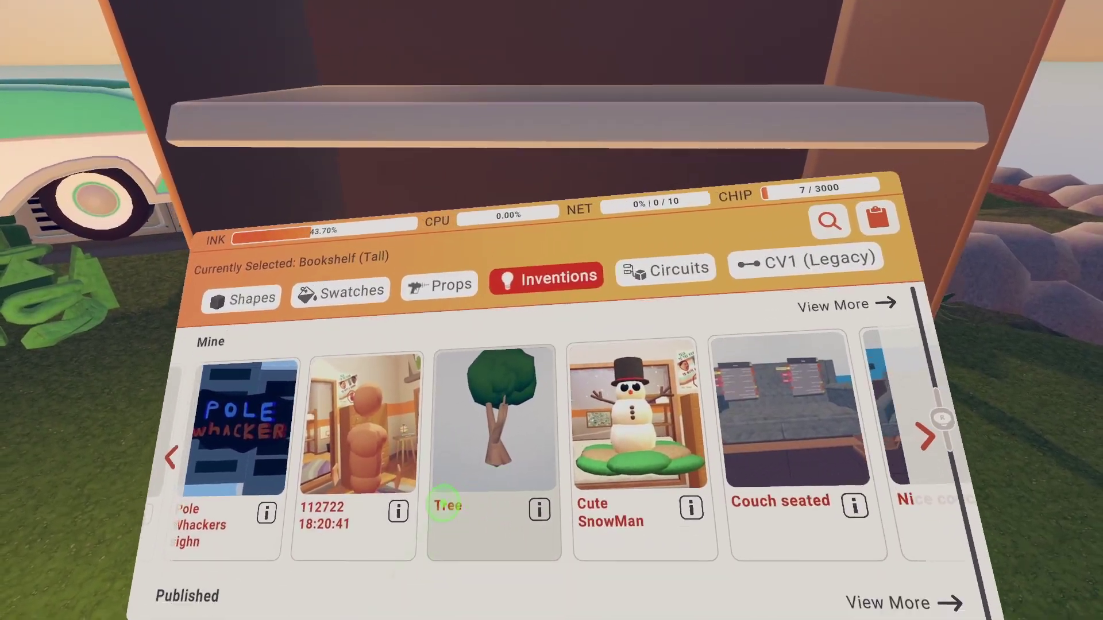
drag(465, 512, 417, 435)
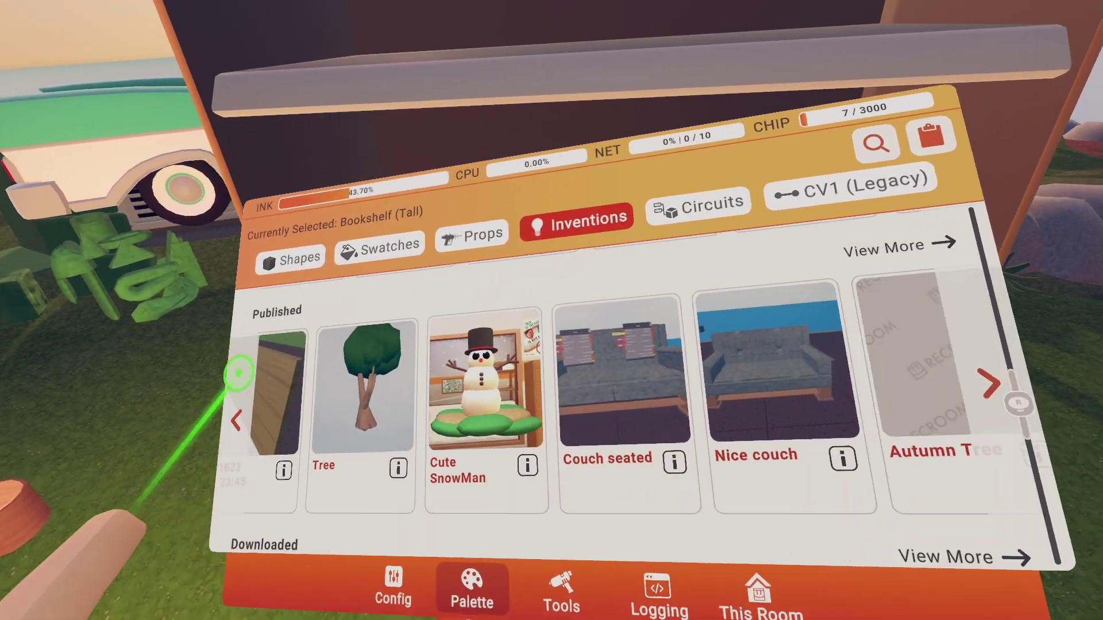
scroll(337, 336, down, 3)
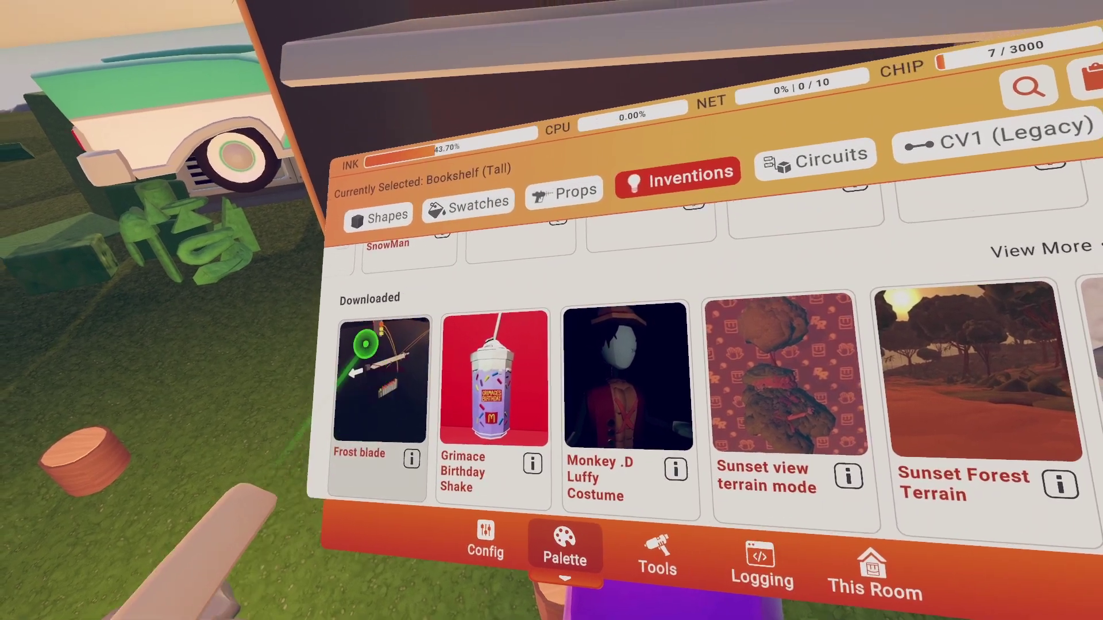
scroll(421, 445, down, 3)
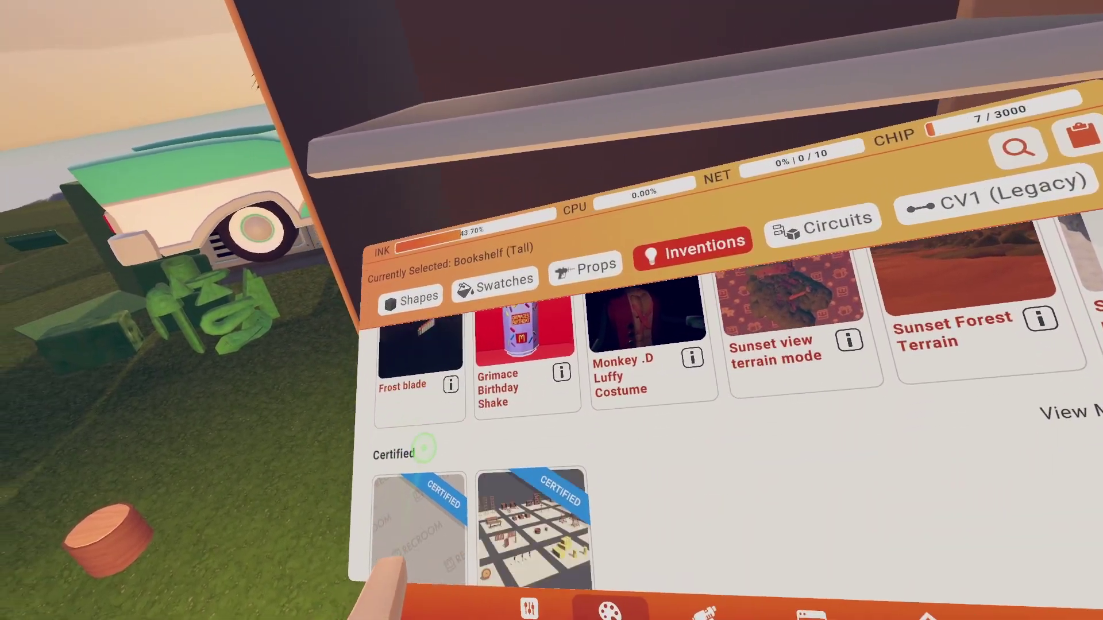